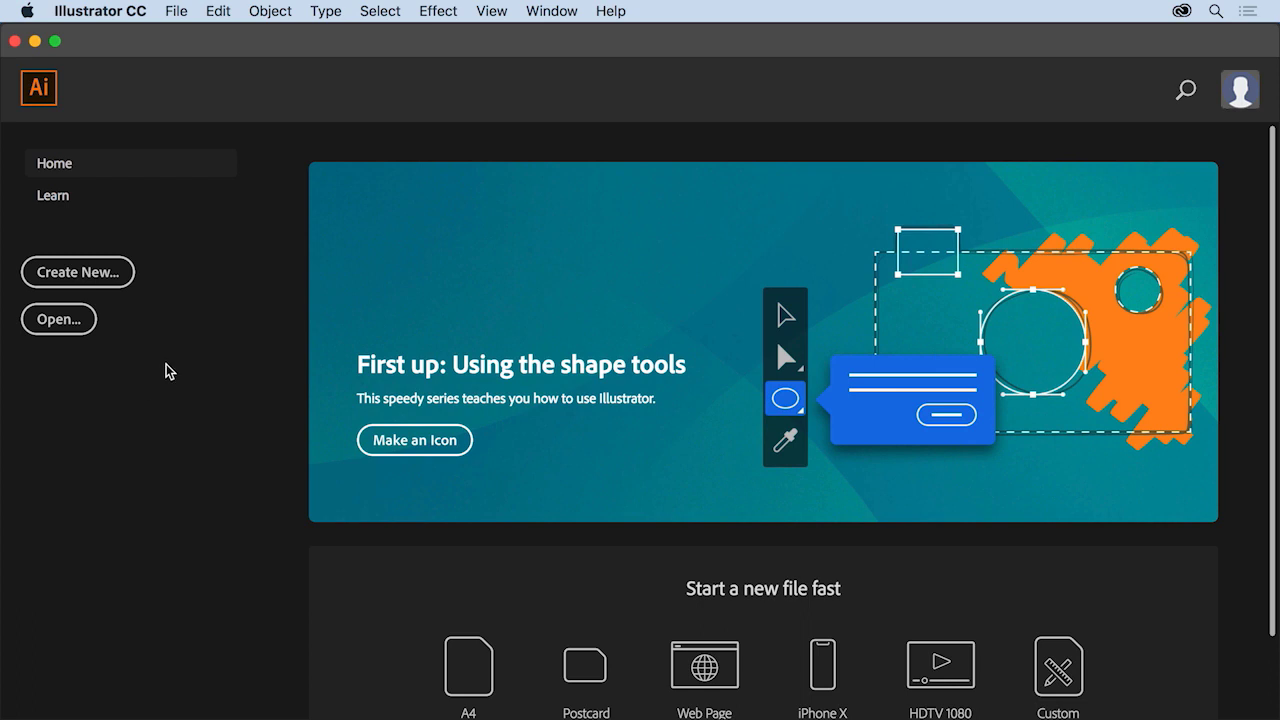
- Open Tour1.ai from the basics-fundamentals folder and fit all of its artboards in the window
left_click(180, 14)
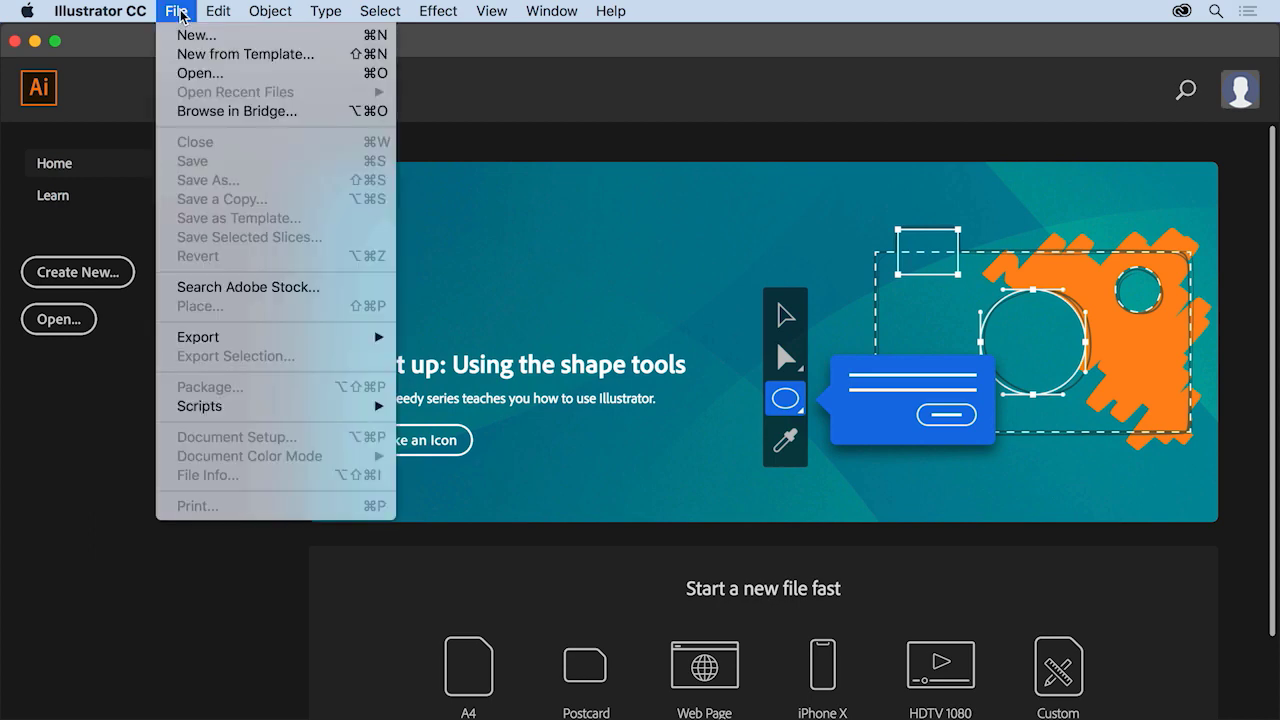
left_click(229, 79)
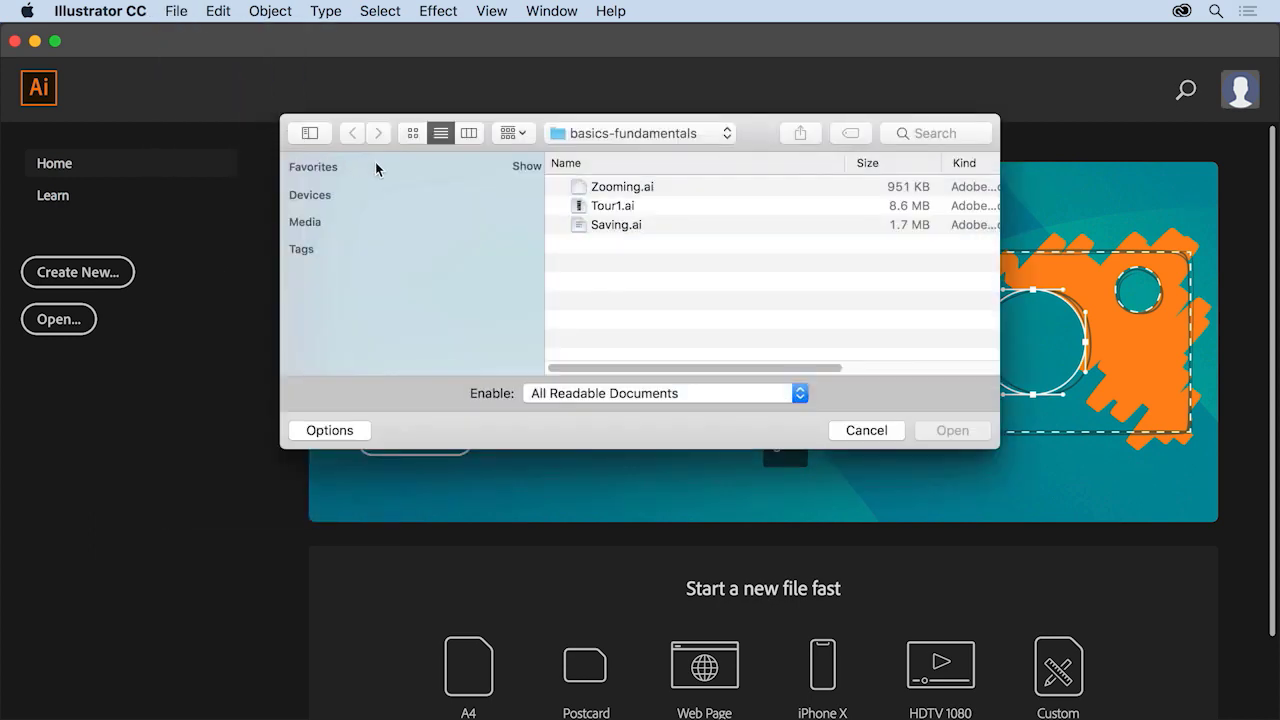
left_click(650, 208)
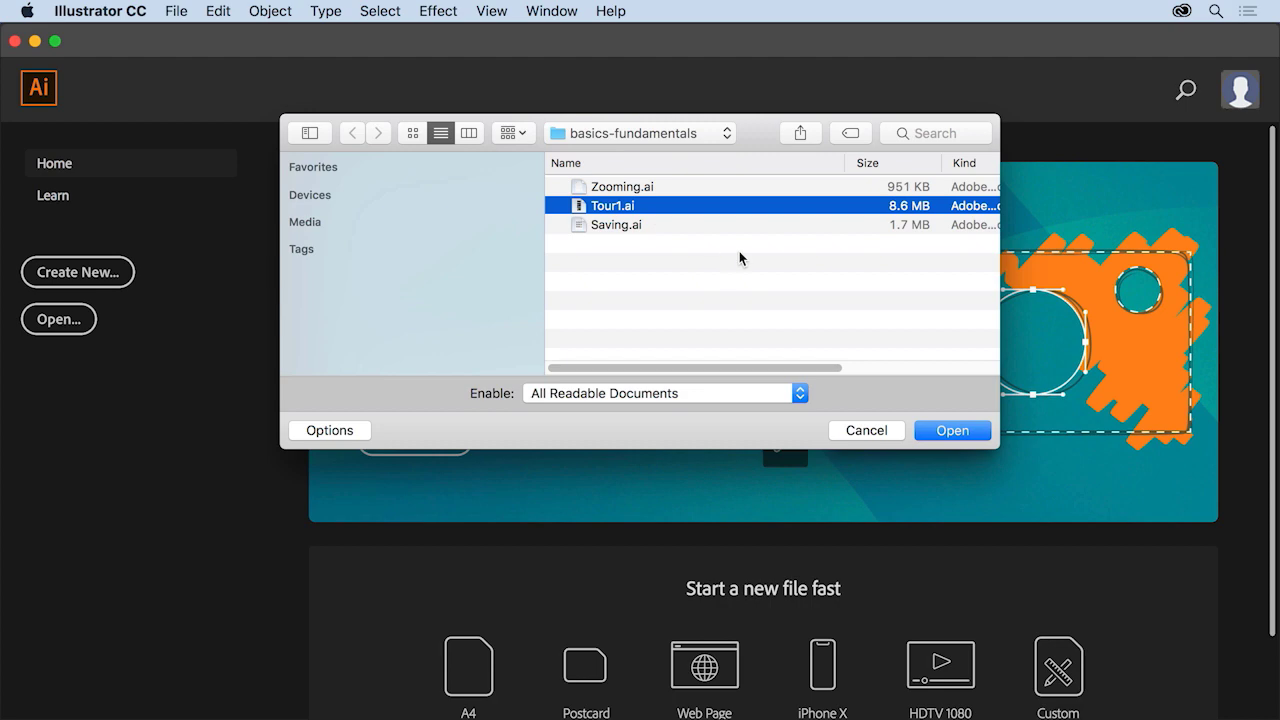
left_click(952, 430)
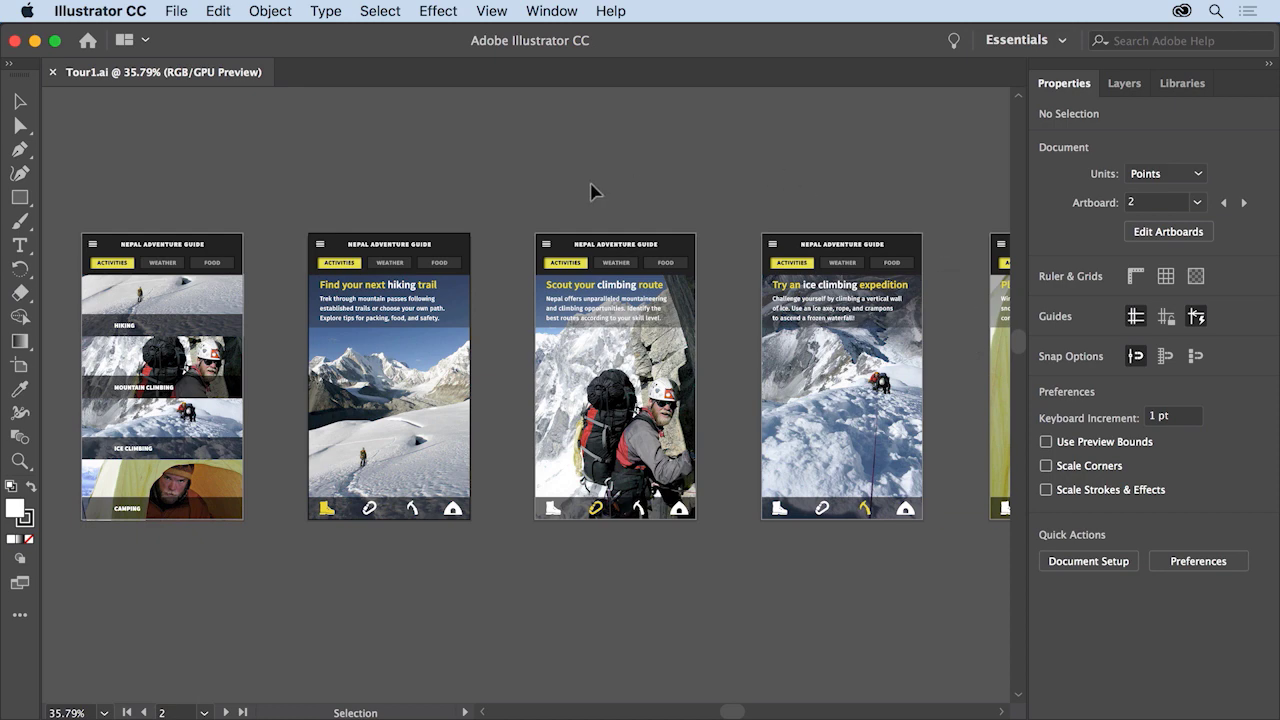
left_click(493, 11)
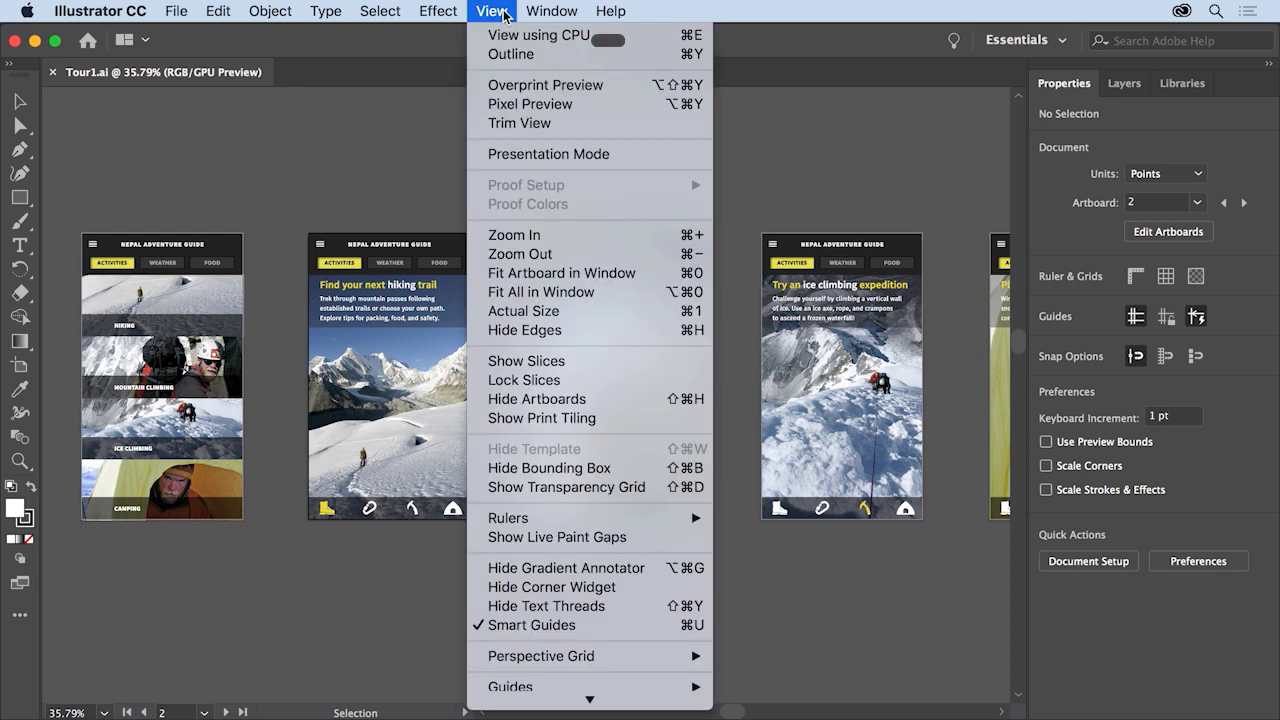
left_click(594, 299)
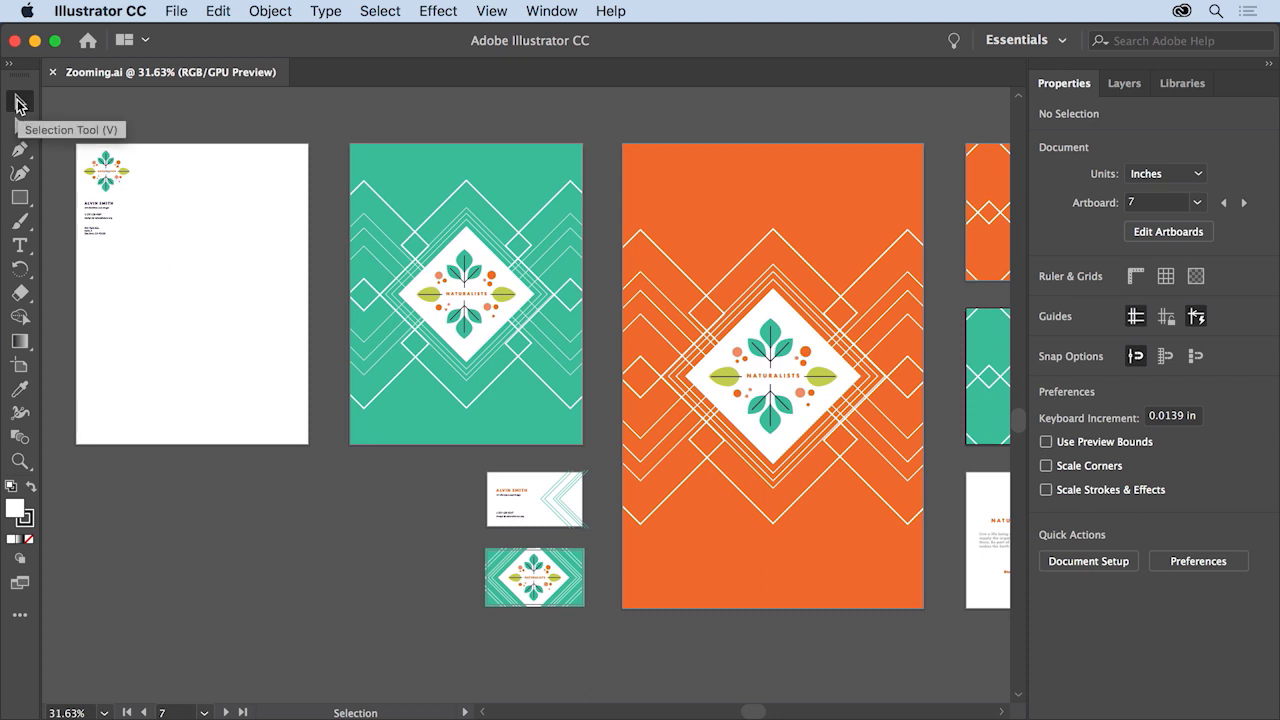
left_click(110, 163)
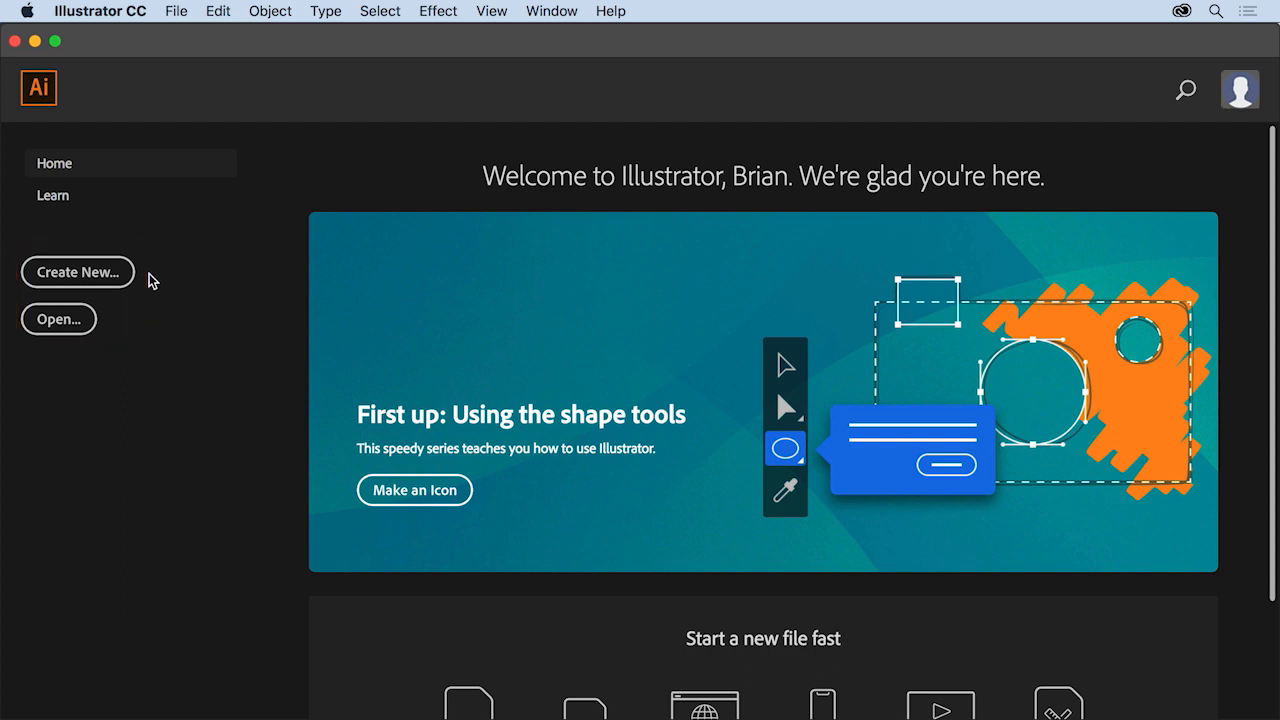
- Start creating a new document and show the Print presets and templates
left_click(177, 11)
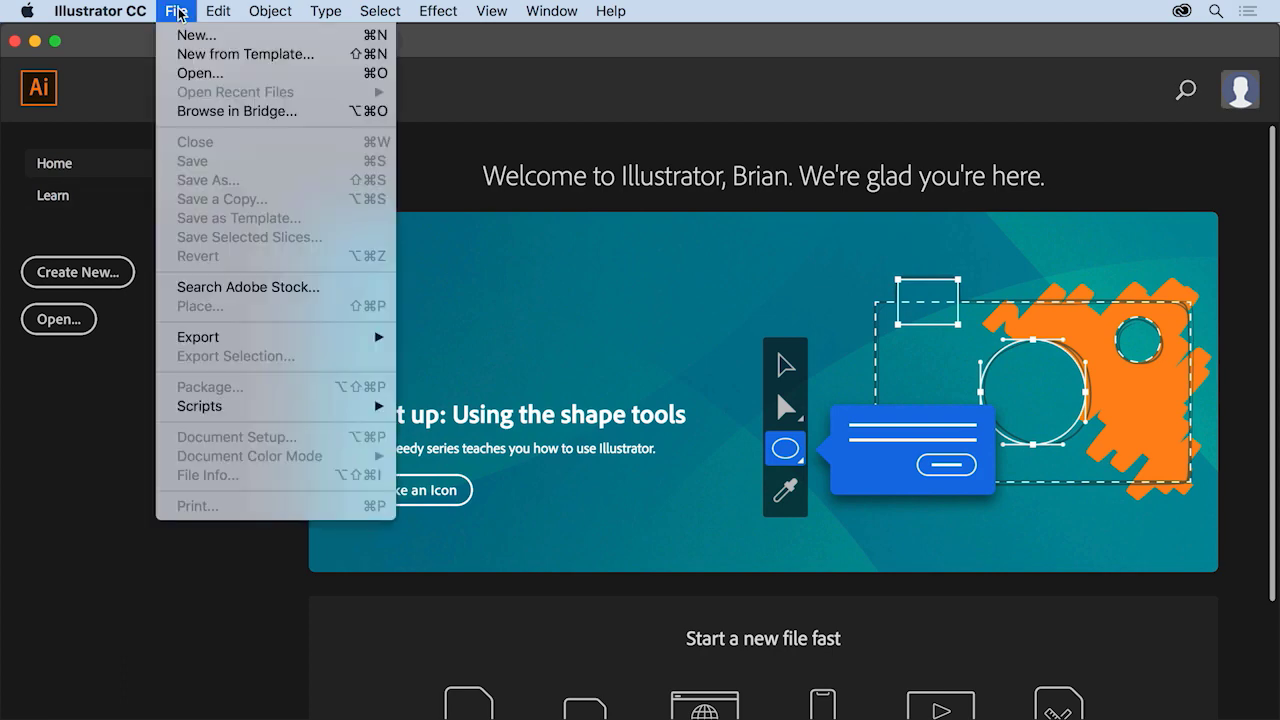
left_click(221, 36)
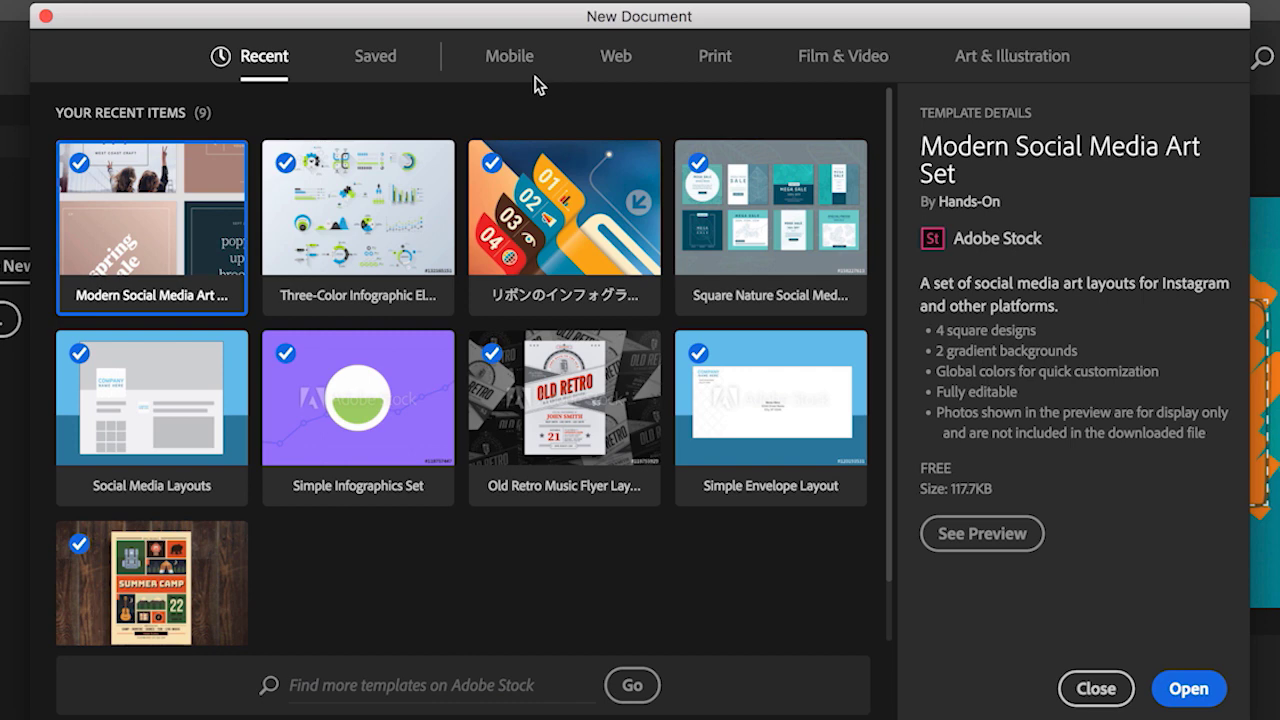
left_click(718, 66)
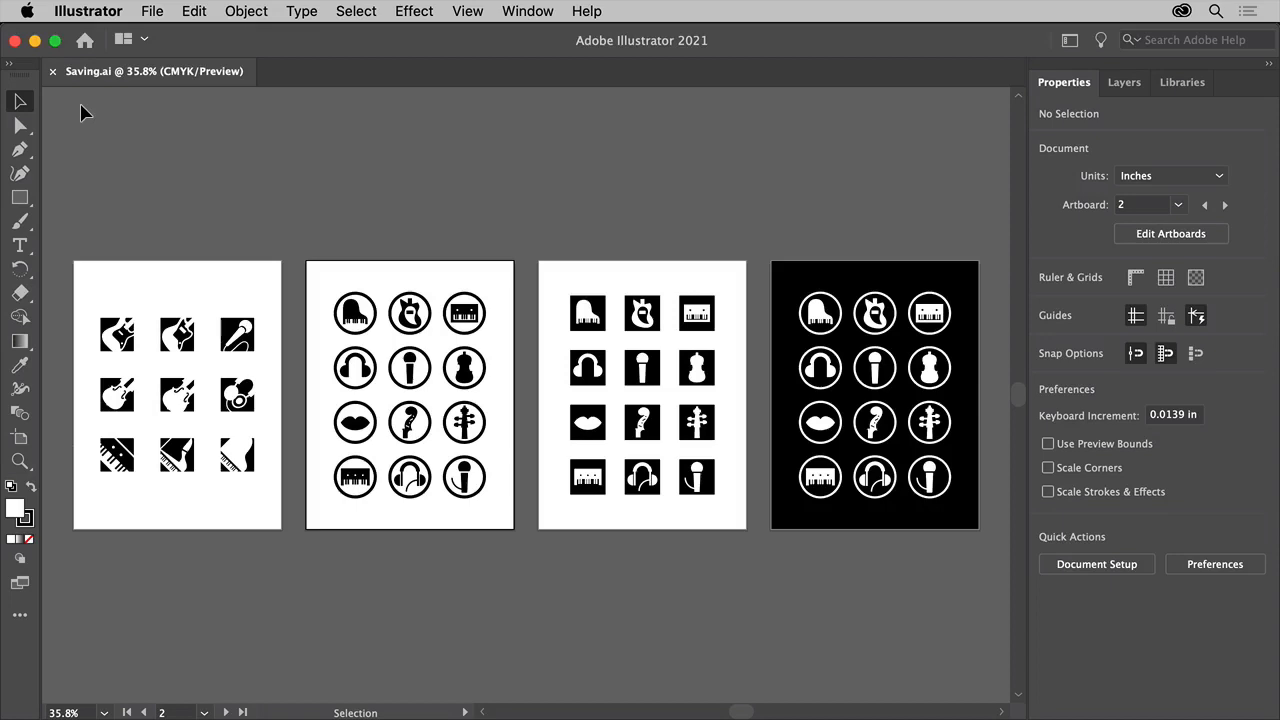
- Start a Save As of Saving.ai and choose to save it on the computer instead of as a cloud document
left_click(155, 13)
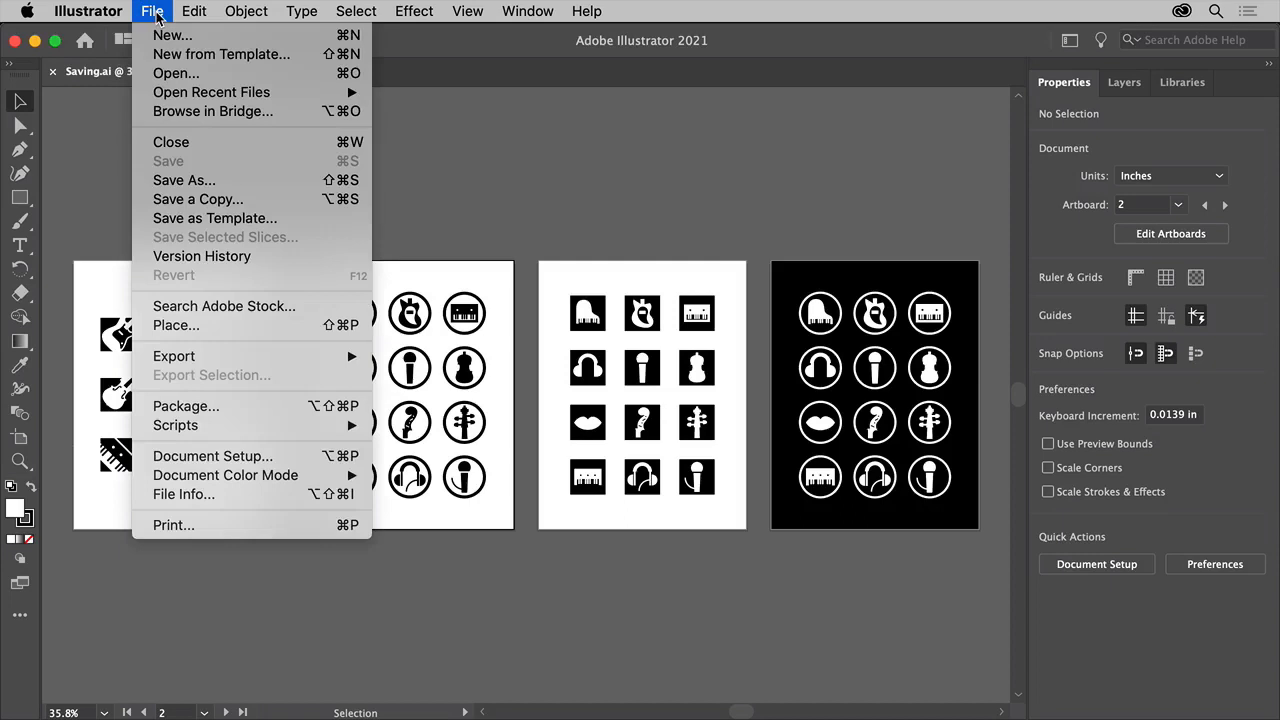
left_click(217, 181)
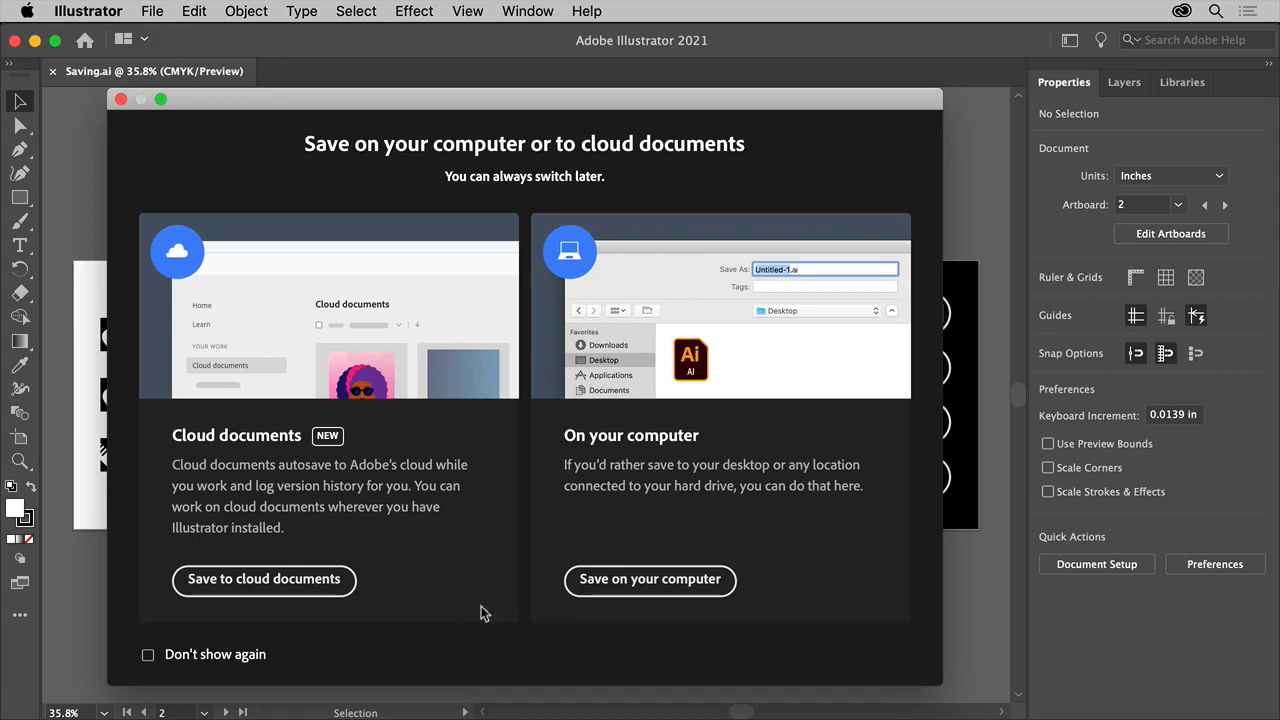
left_click(708, 590)
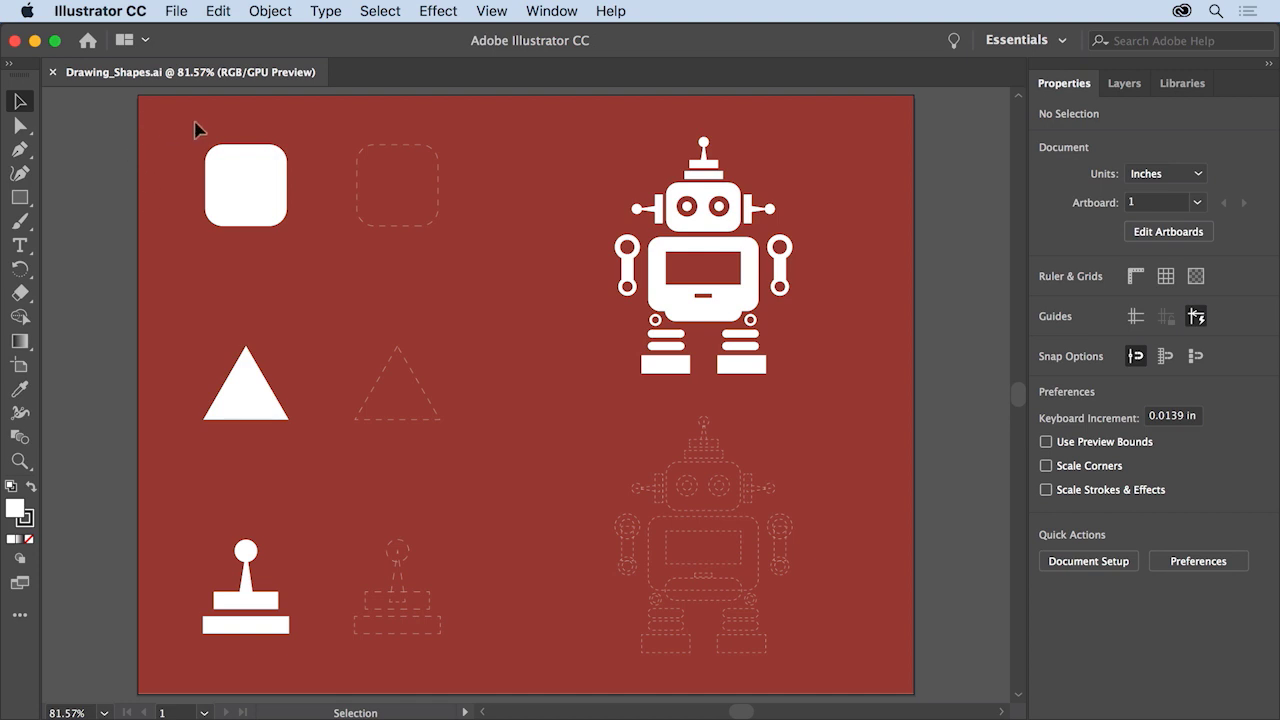
- Select the solid white triangle with the Selection tool and check that the bounding box is set to show
left_click(490, 10)
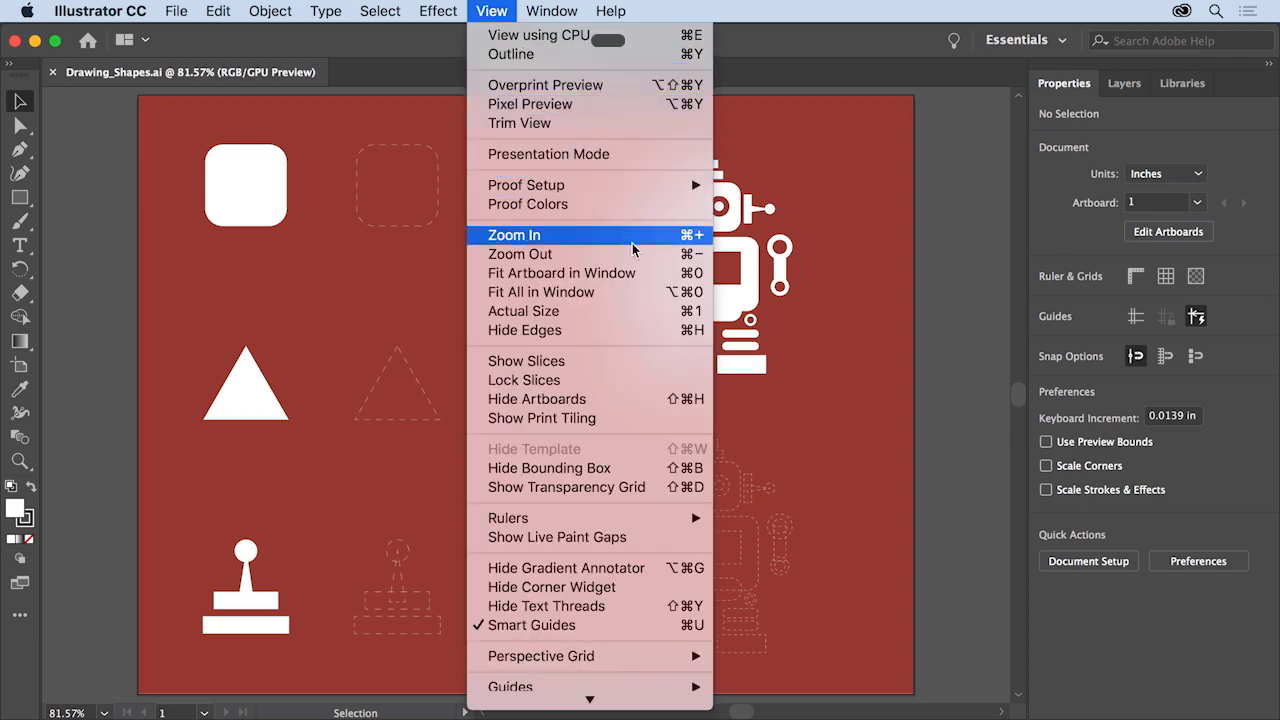
left_click(643, 273)
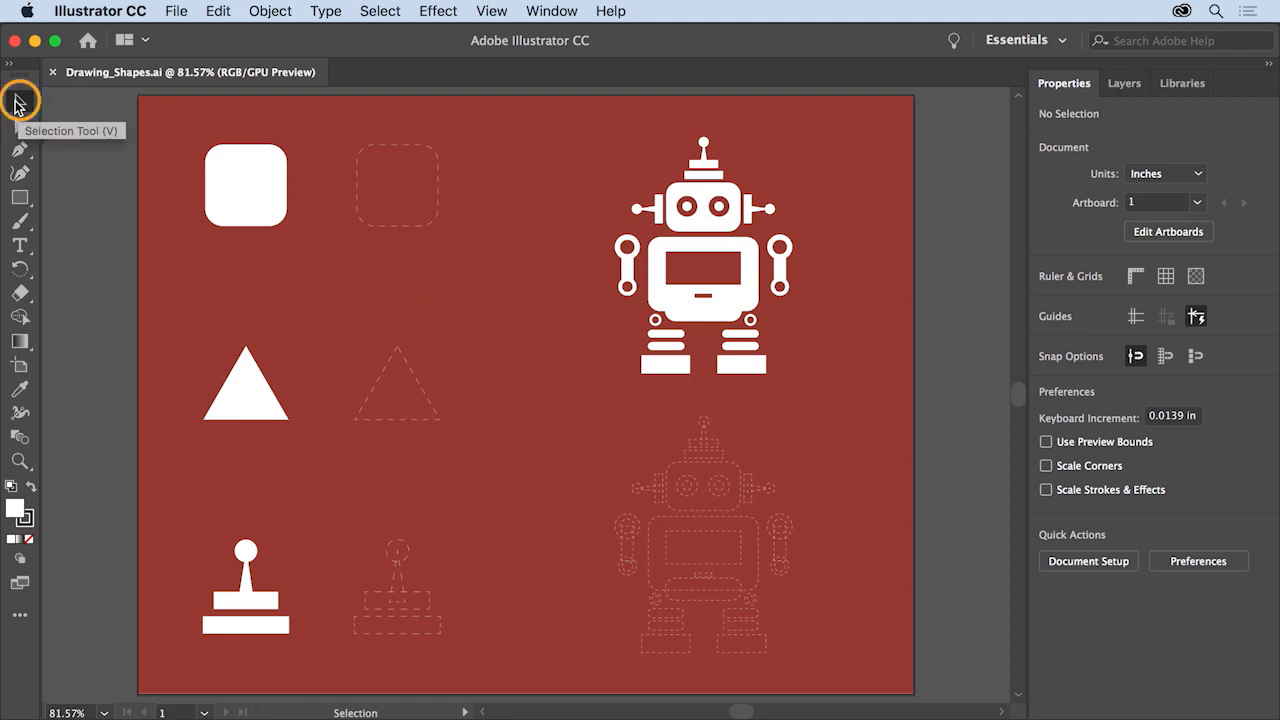
left_click(19, 102)
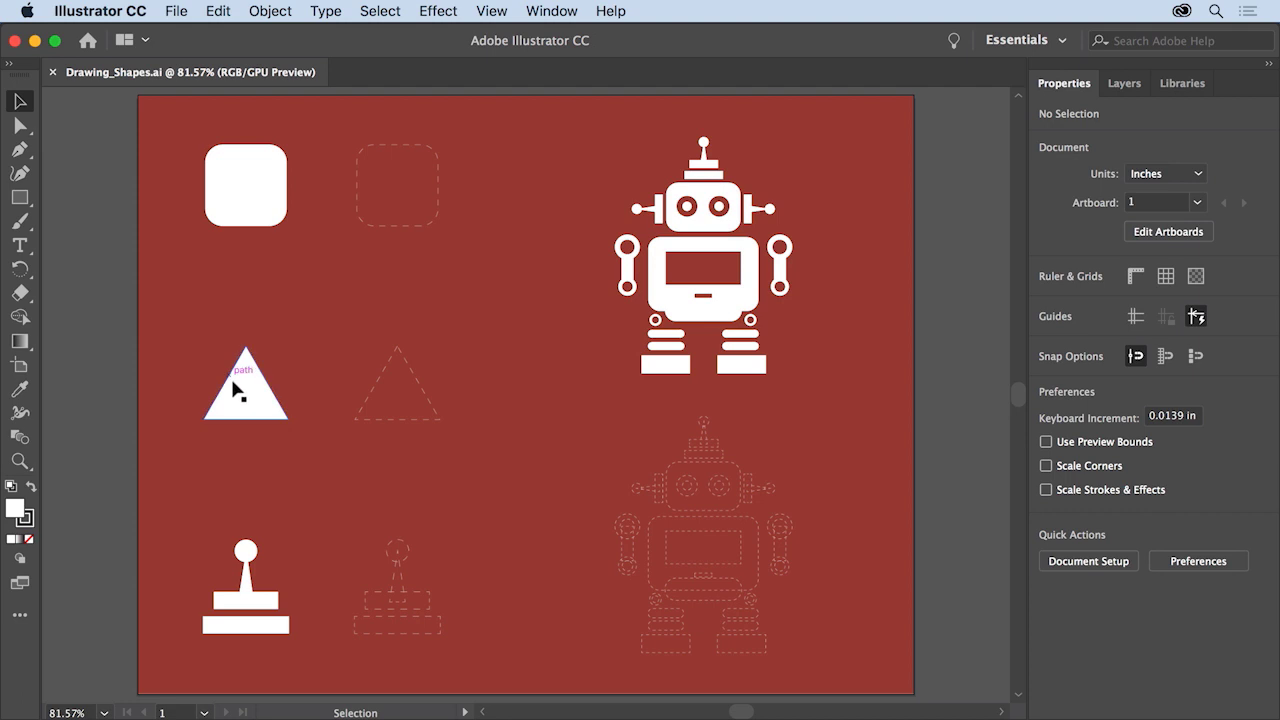
left_click(235, 392)
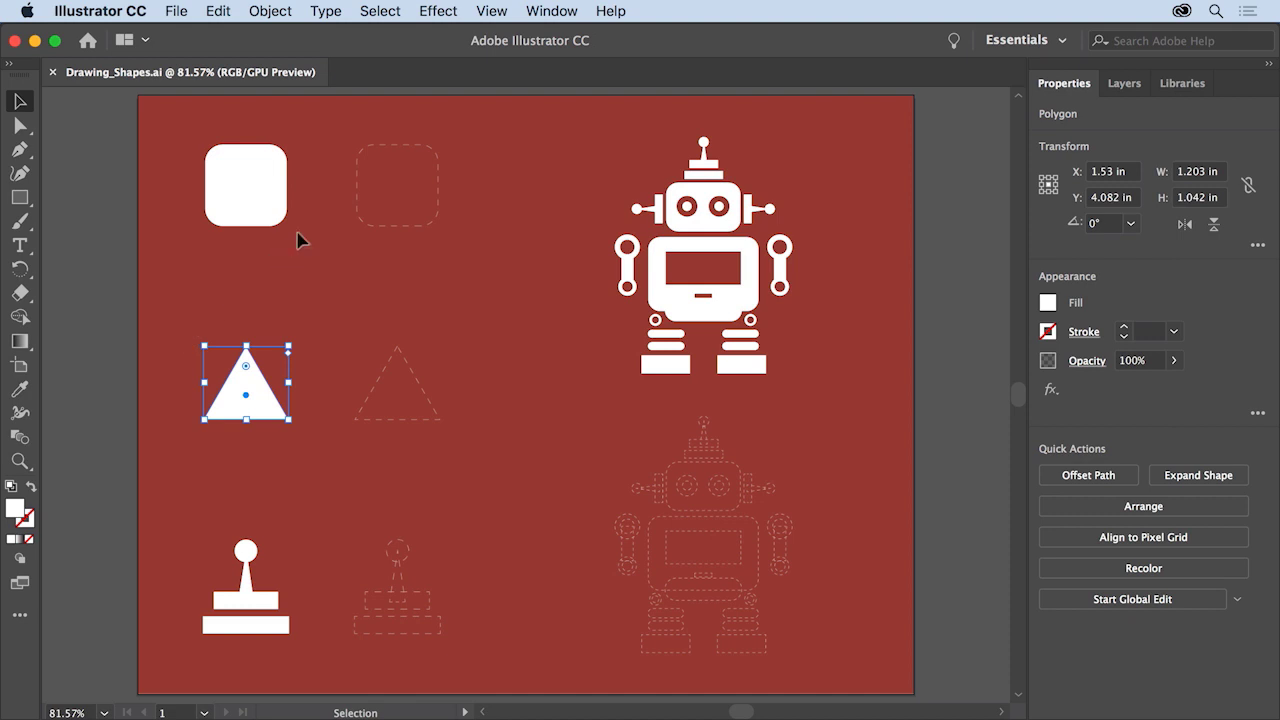
left_click(491, 12)
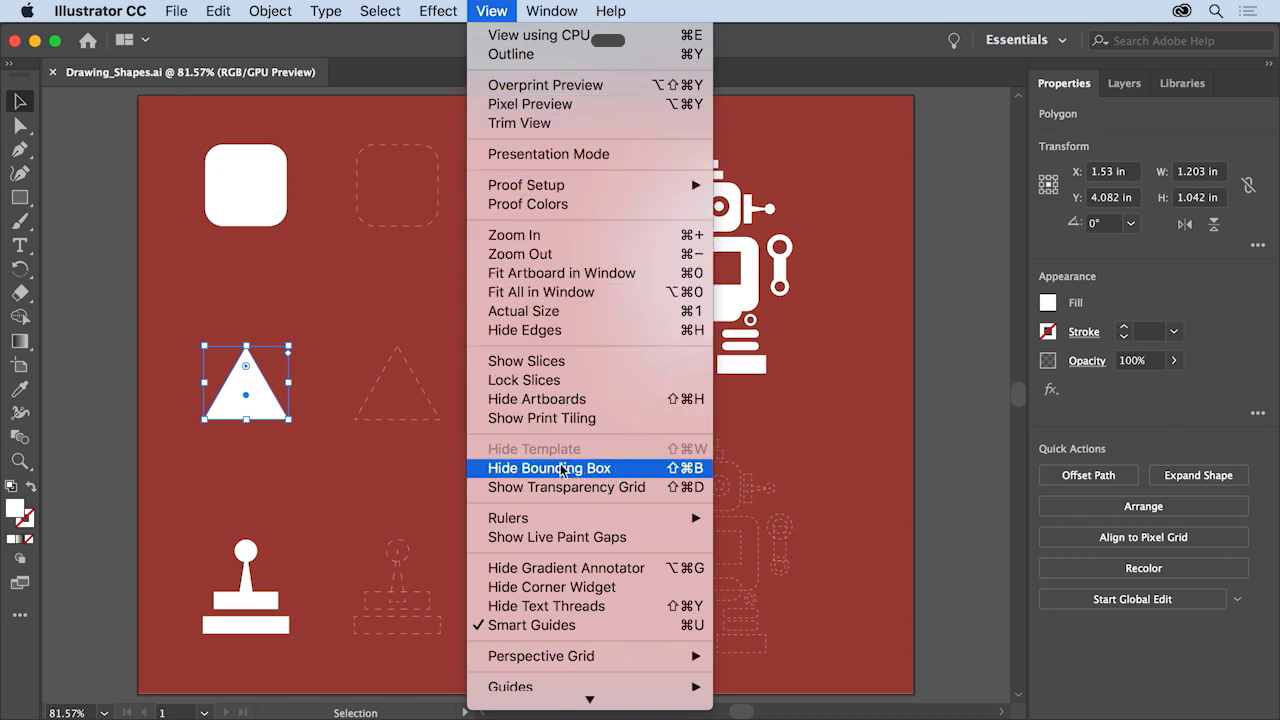
left_click(279, 440)
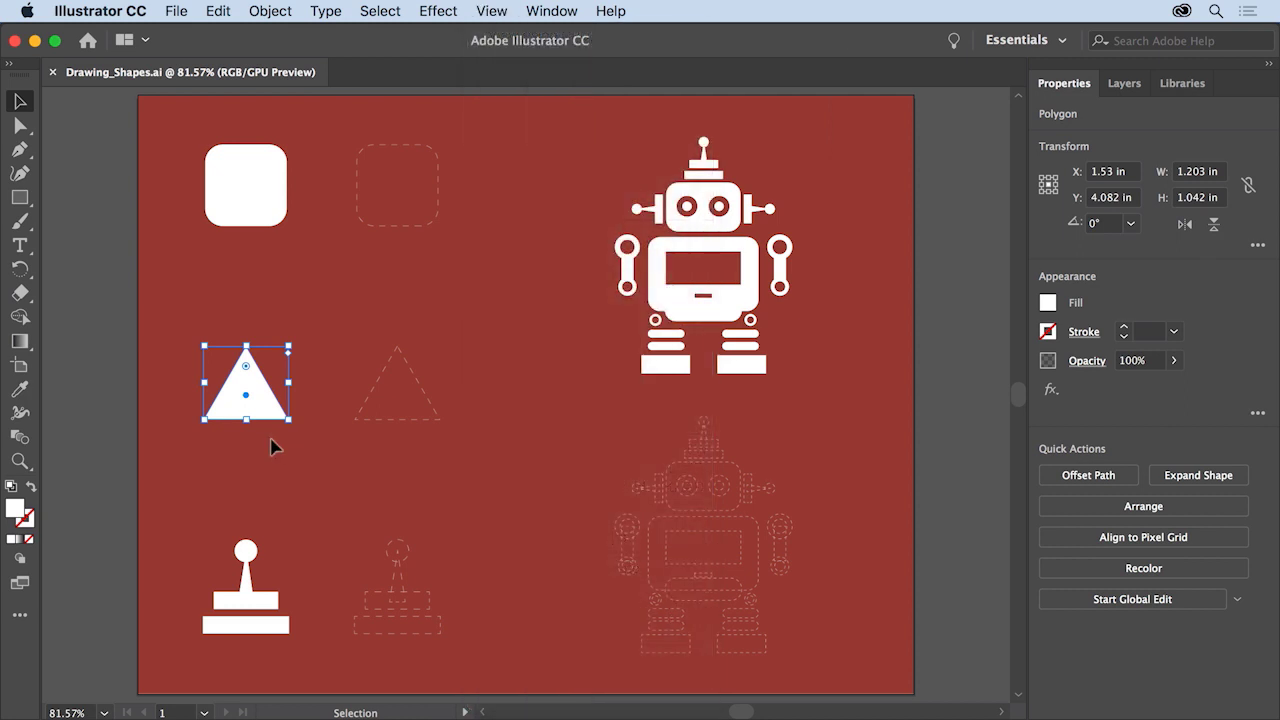
- Activate the Rectangle tool for drawing on the red artboard
left_click(18, 200)
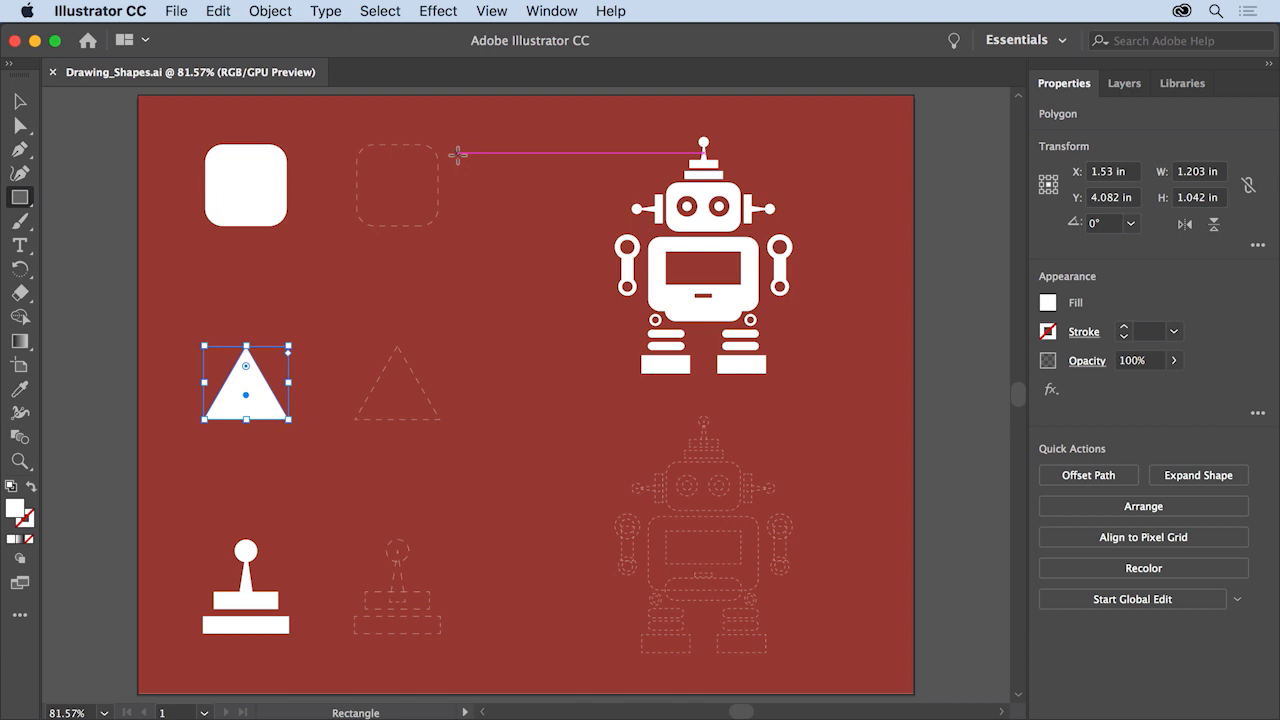
left_click(503, 18)
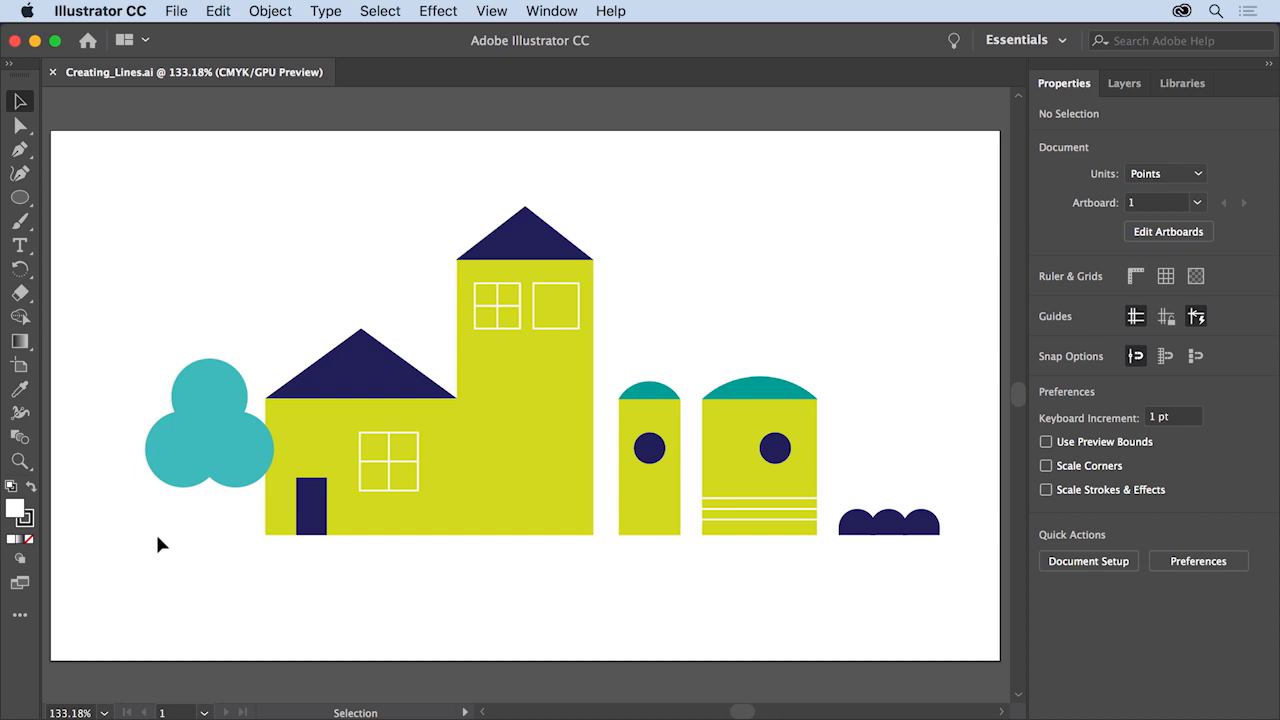
- Draw a slanted line segment about 76 pt long at about 254° from the teal tree's center down to the house's base level
left_click(24, 200)
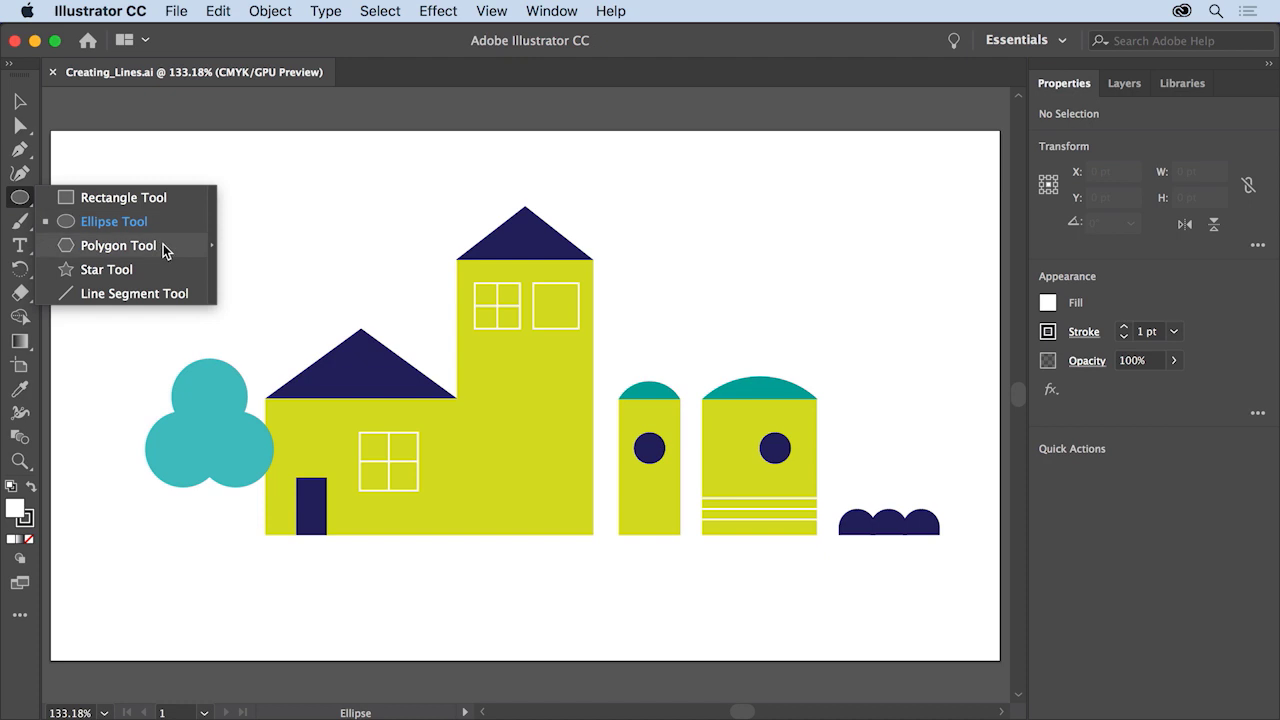
left_click(172, 296)
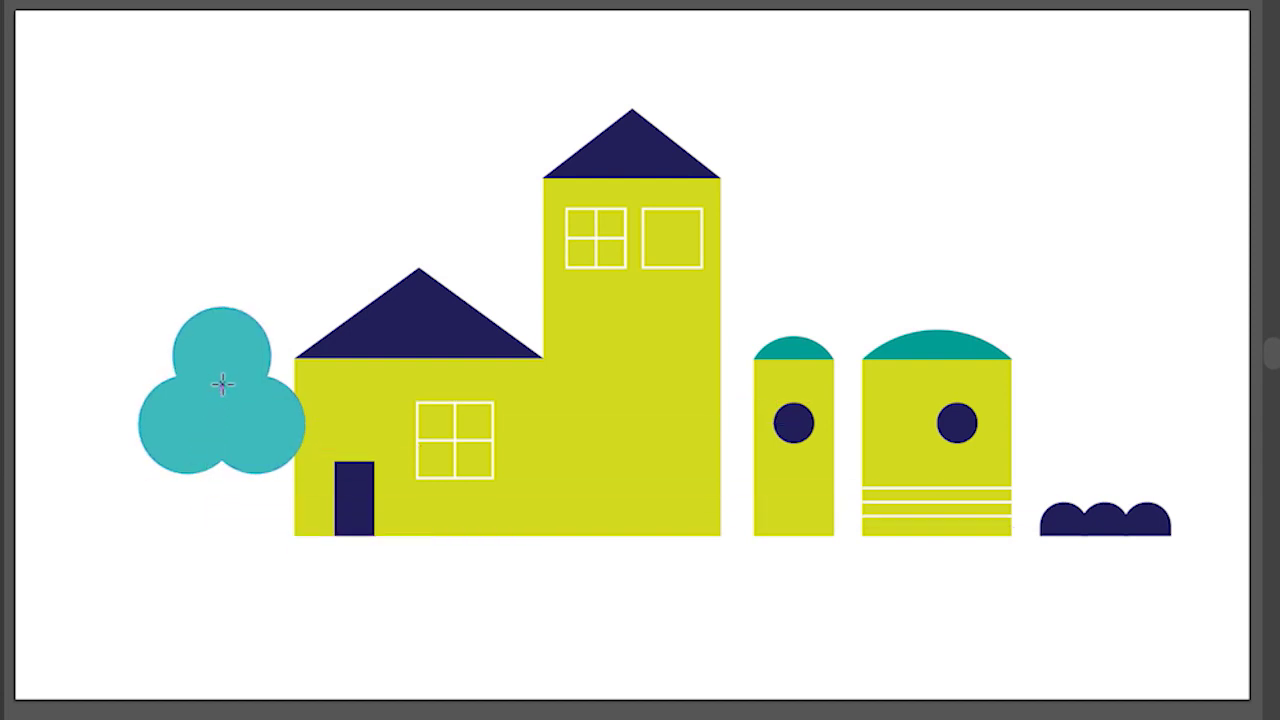
mouse_move(222, 384)
left_mouse_down()
mouse_move(204, 494)
mouse_move(117, 491)
mouse_move(114, 343)
mouse_move(99, 387)
mouse_move(123, 497)
mouse_move(263, 540)
mouse_move(172, 538)
left_mouse_up()
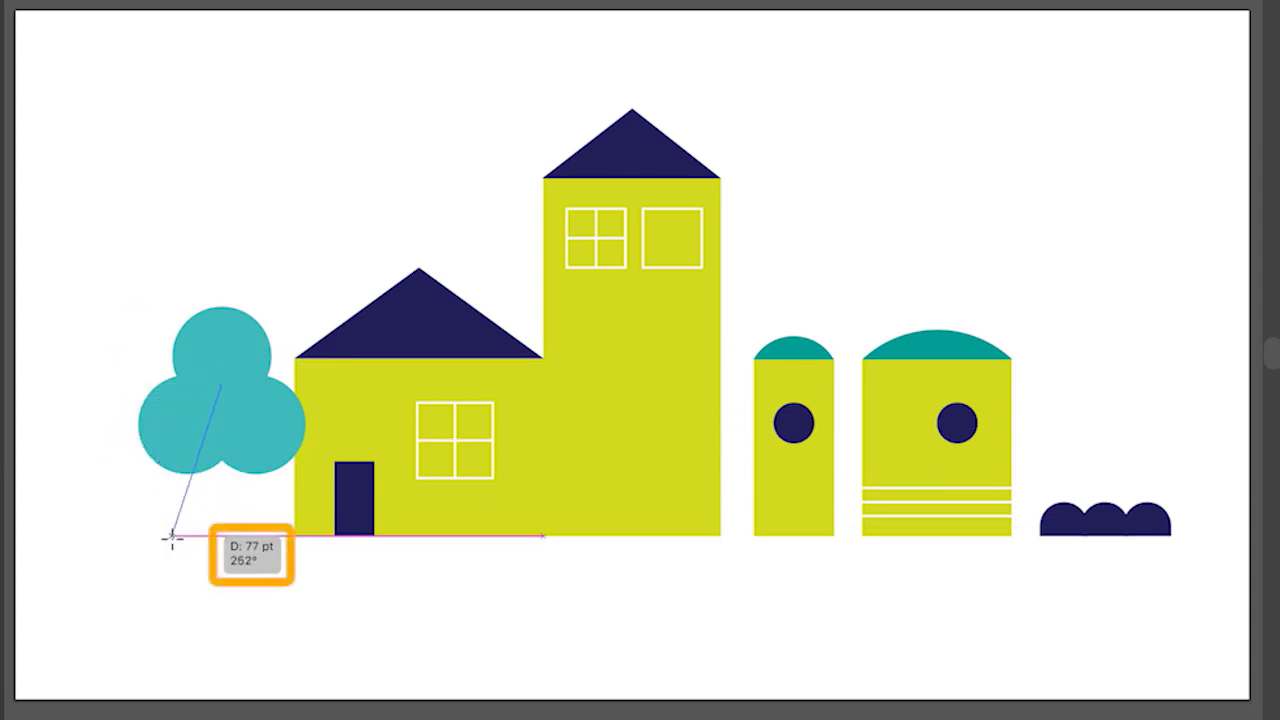
mouse_move(172, 538)
left_mouse_down()
mouse_move(193, 532)
mouse_move(179, 532)
left_mouse_up()
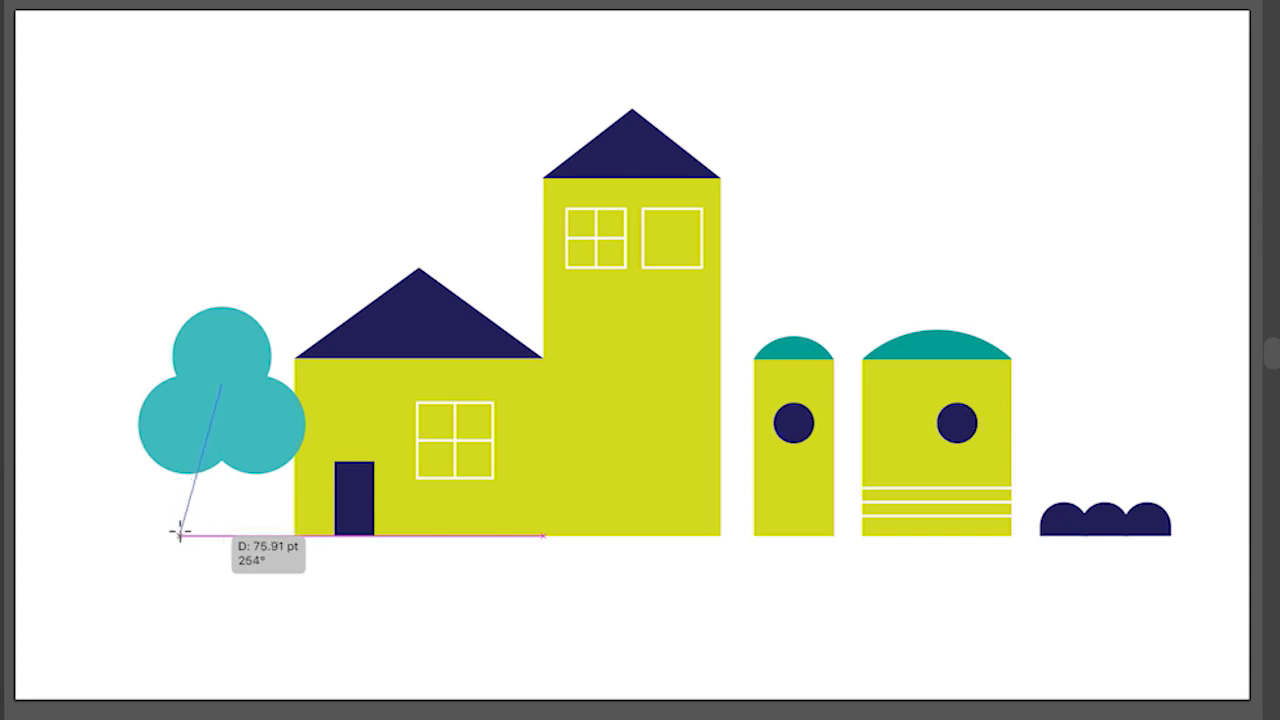
left_click_drag(179, 532, 178, 532)
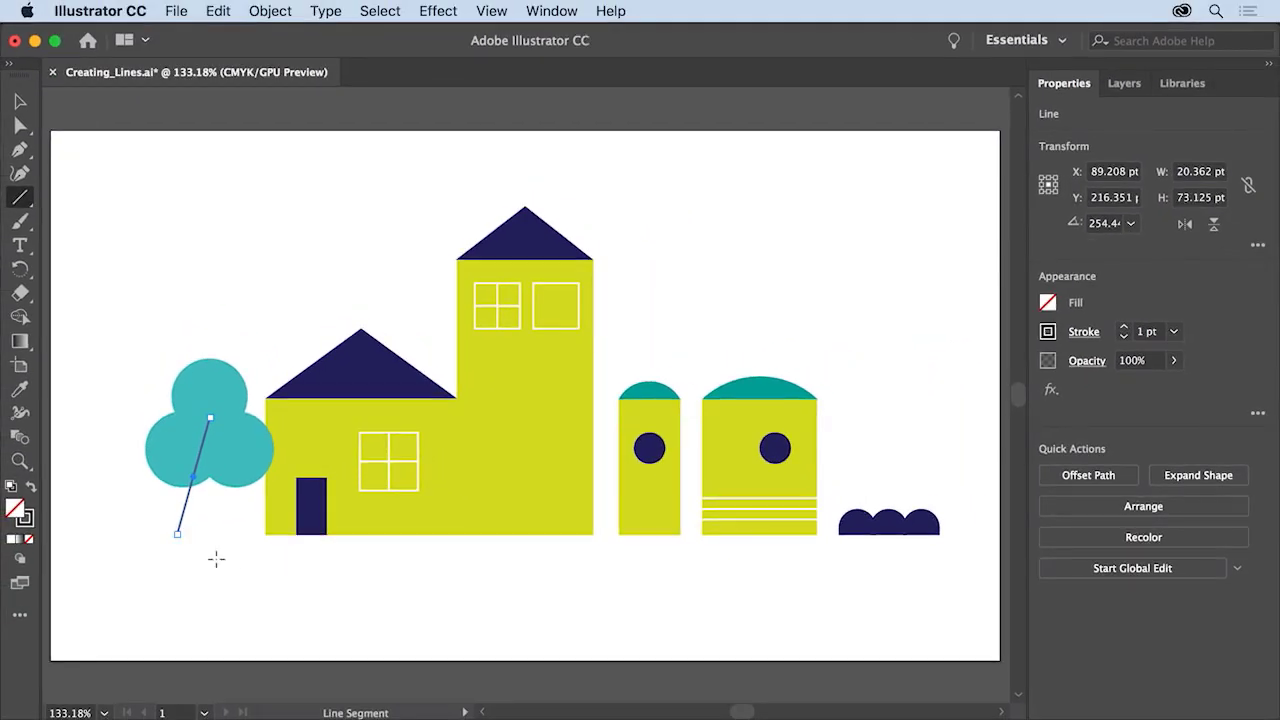
left_click(493, 12)
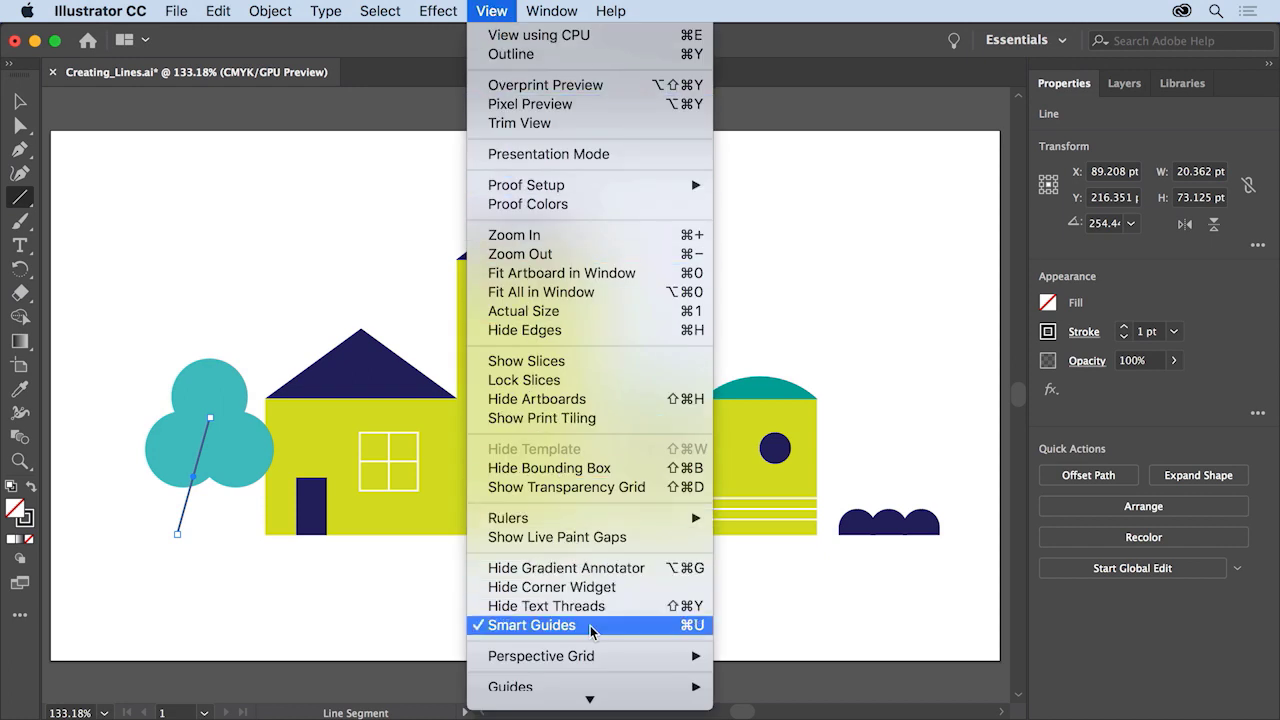
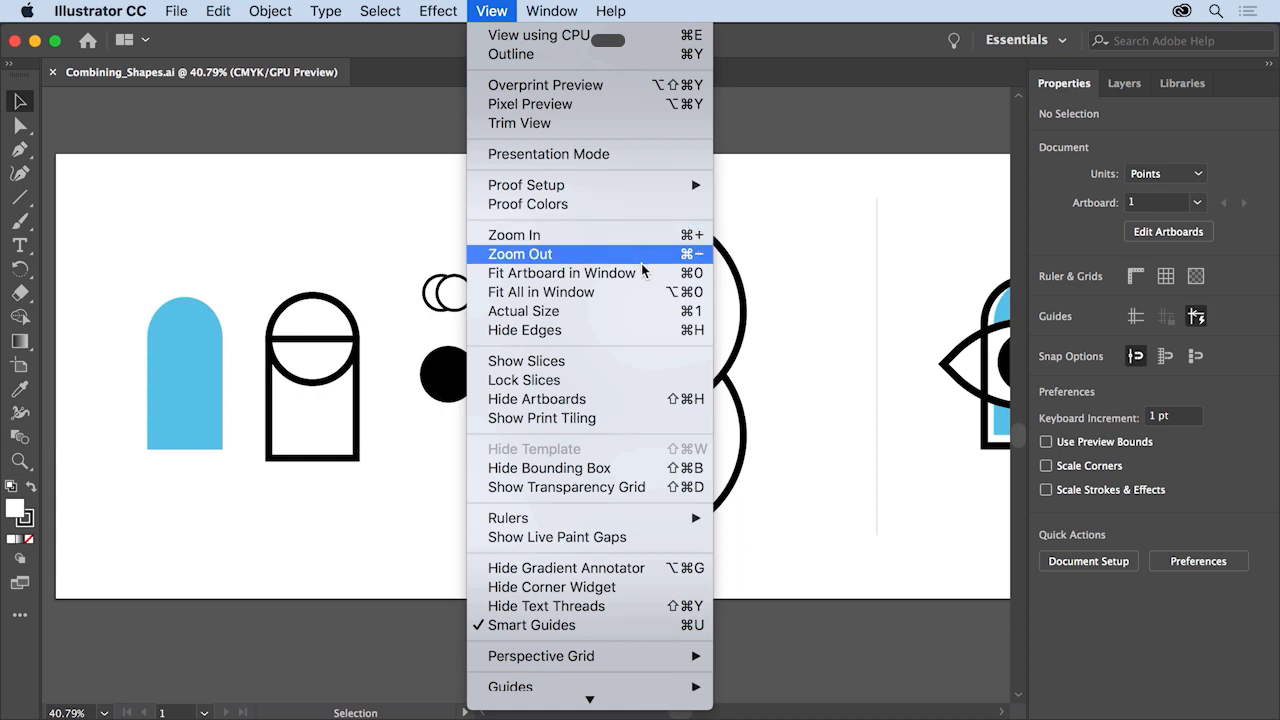
- Merge the outlined circle and rectangle beside the blue arch into a single arch with the Shape Builder tool
left_click(643, 272)
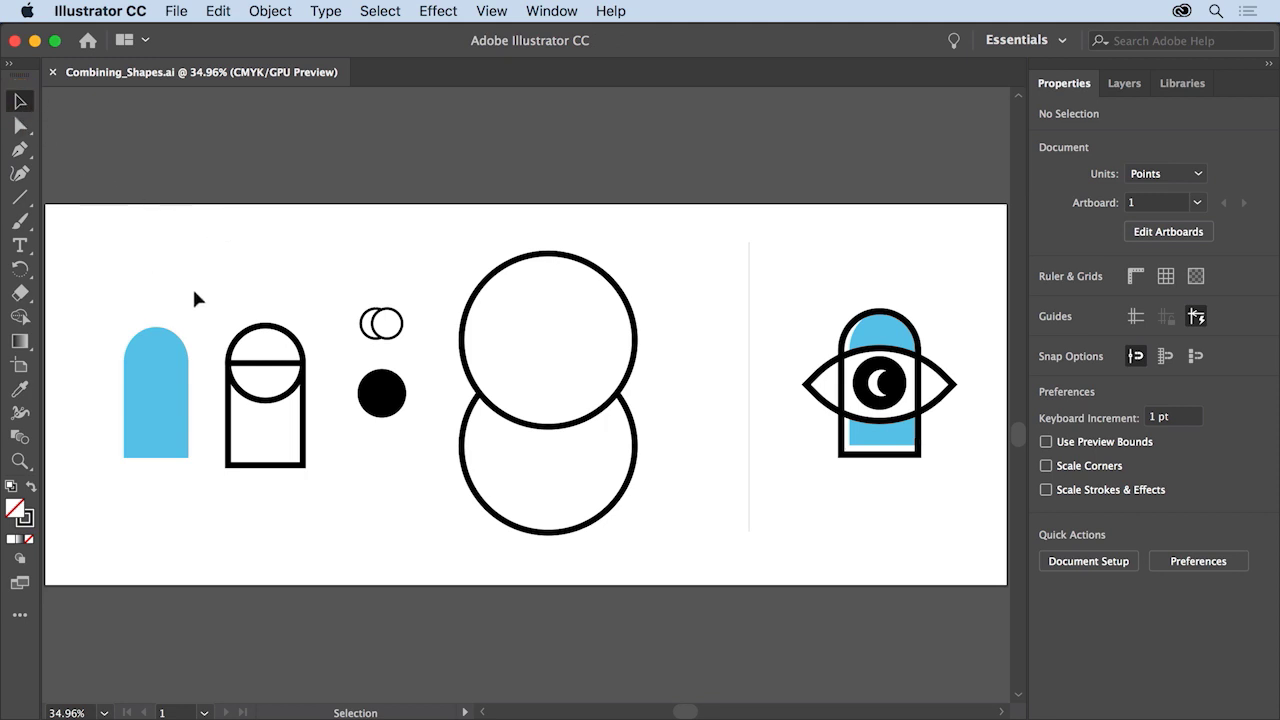
left_click_drag(223, 323, 274, 430)
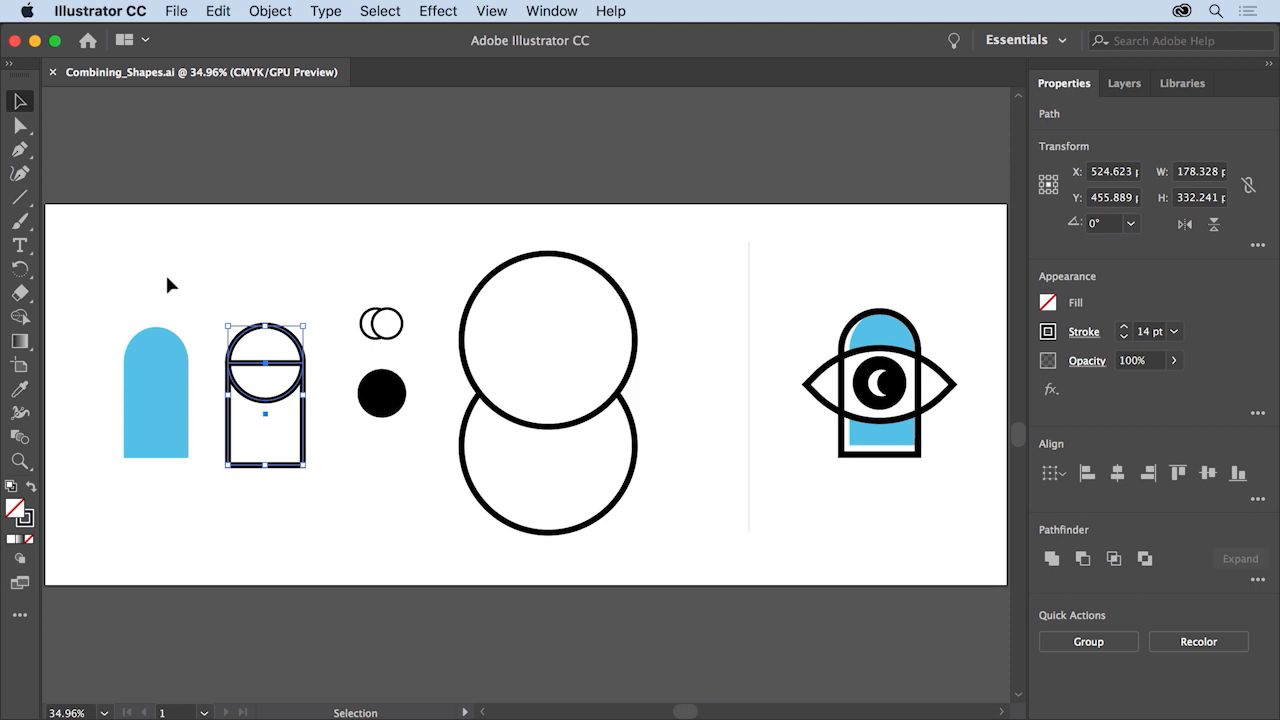
left_click(20, 318)
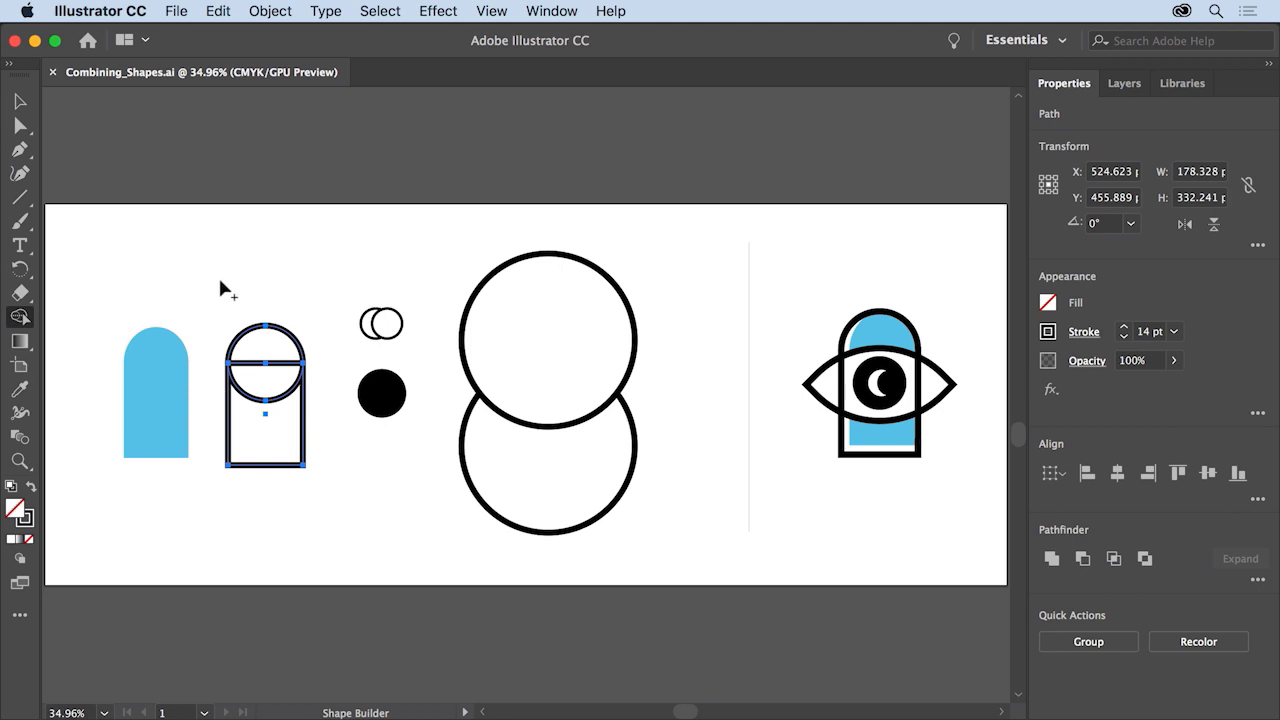
left_click_drag(245, 299, 278, 416)
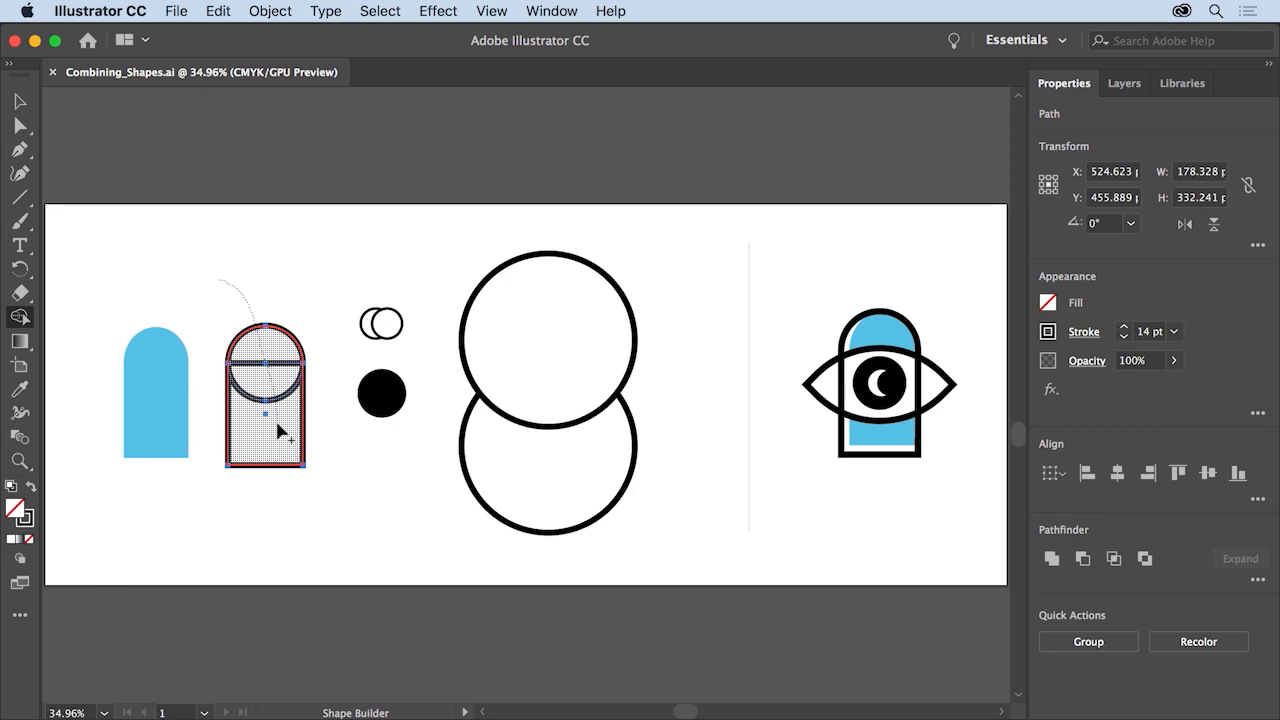
left_click_drag(277, 430, 278, 430)
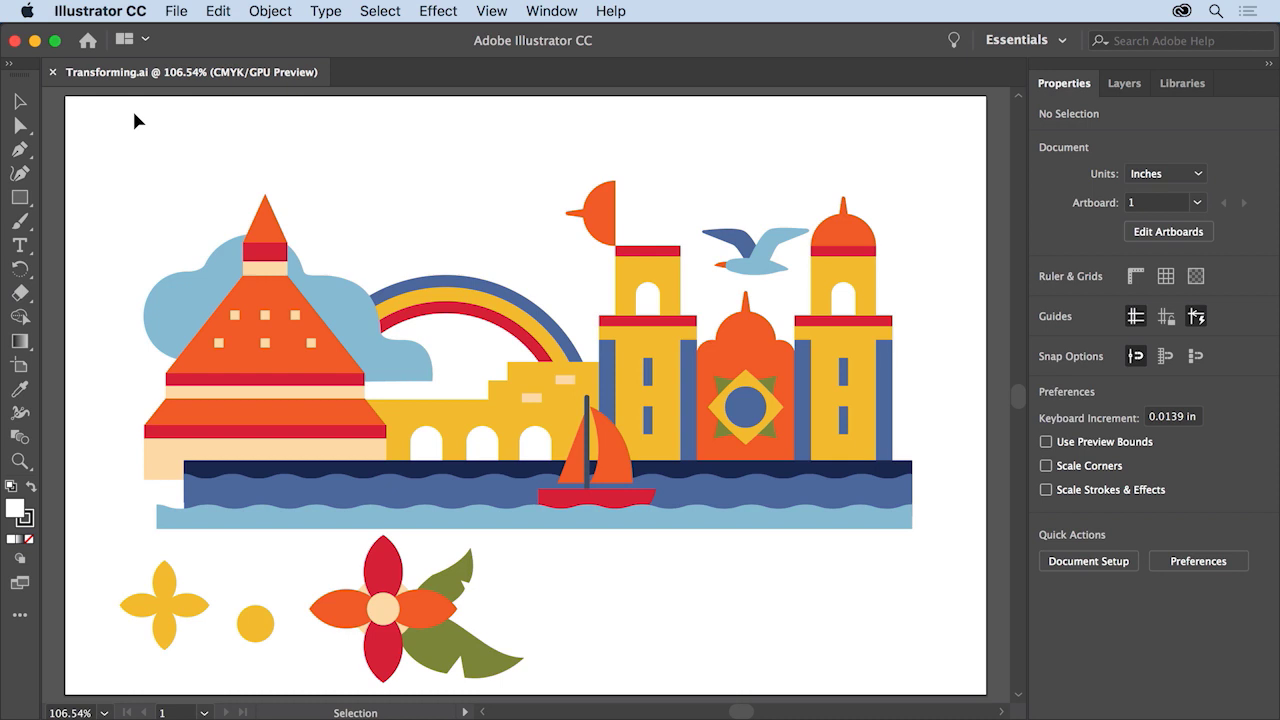
- Select the small yellow circle beside the yellow four-petal flower with the Selection tool and zoom in on it twice
left_click(22, 102)
left_click(253, 626)
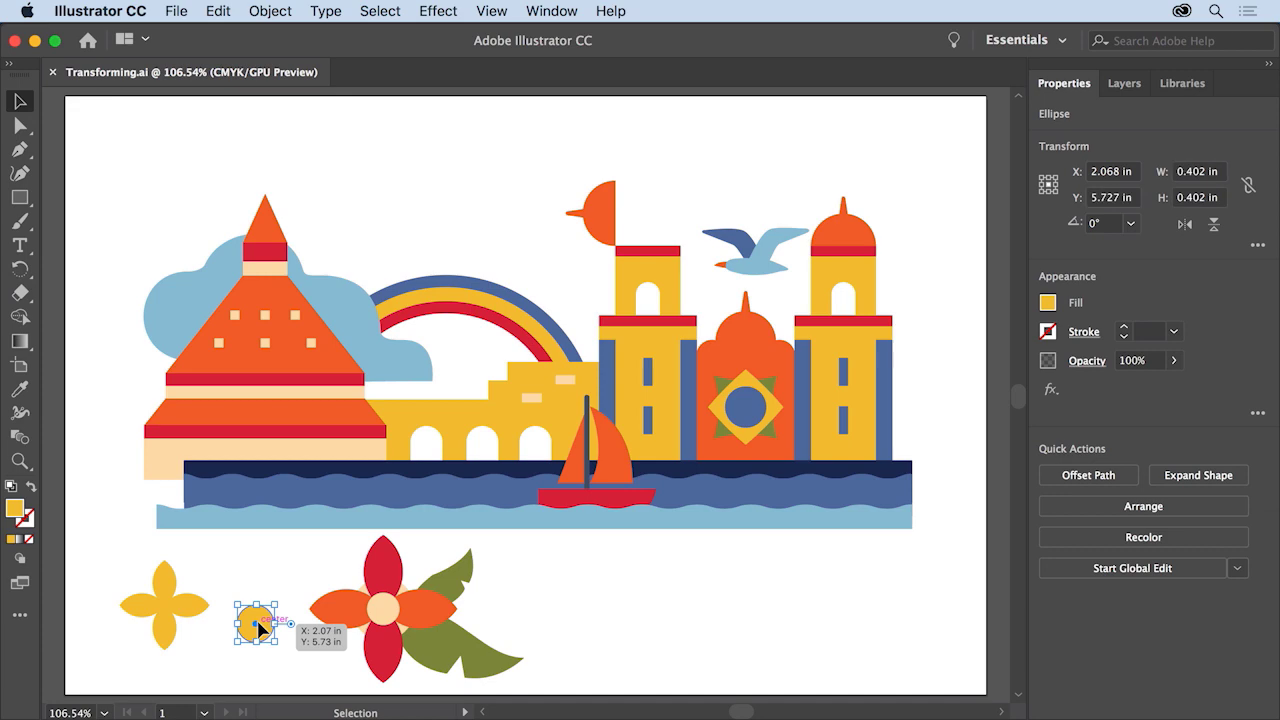
left_click(505, 14)
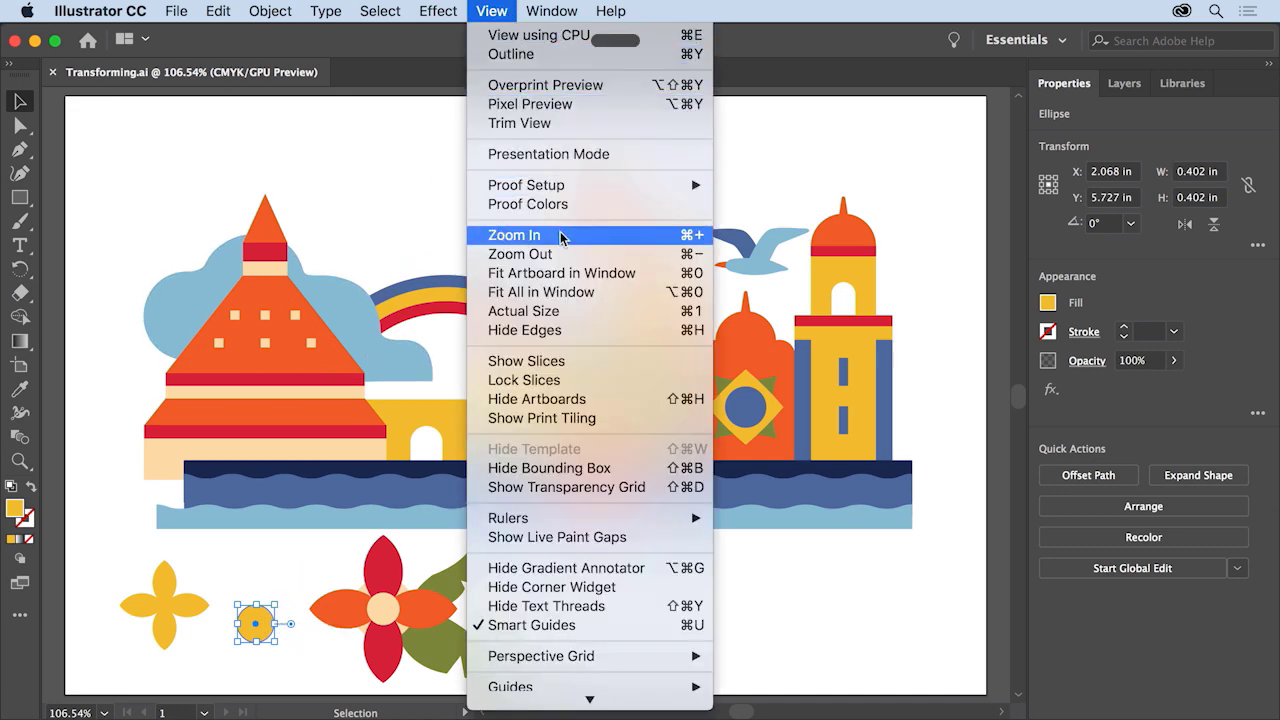
left_click(560, 237)
left_click(495, 12)
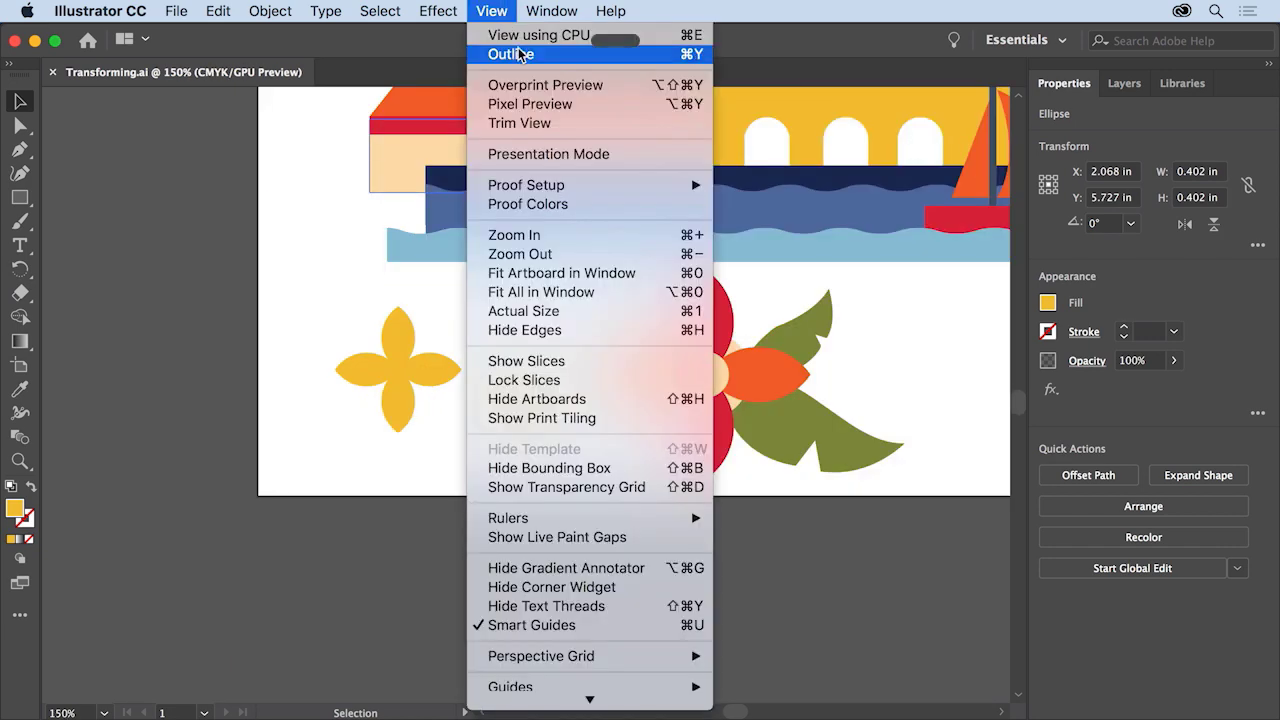
left_click(564, 235)
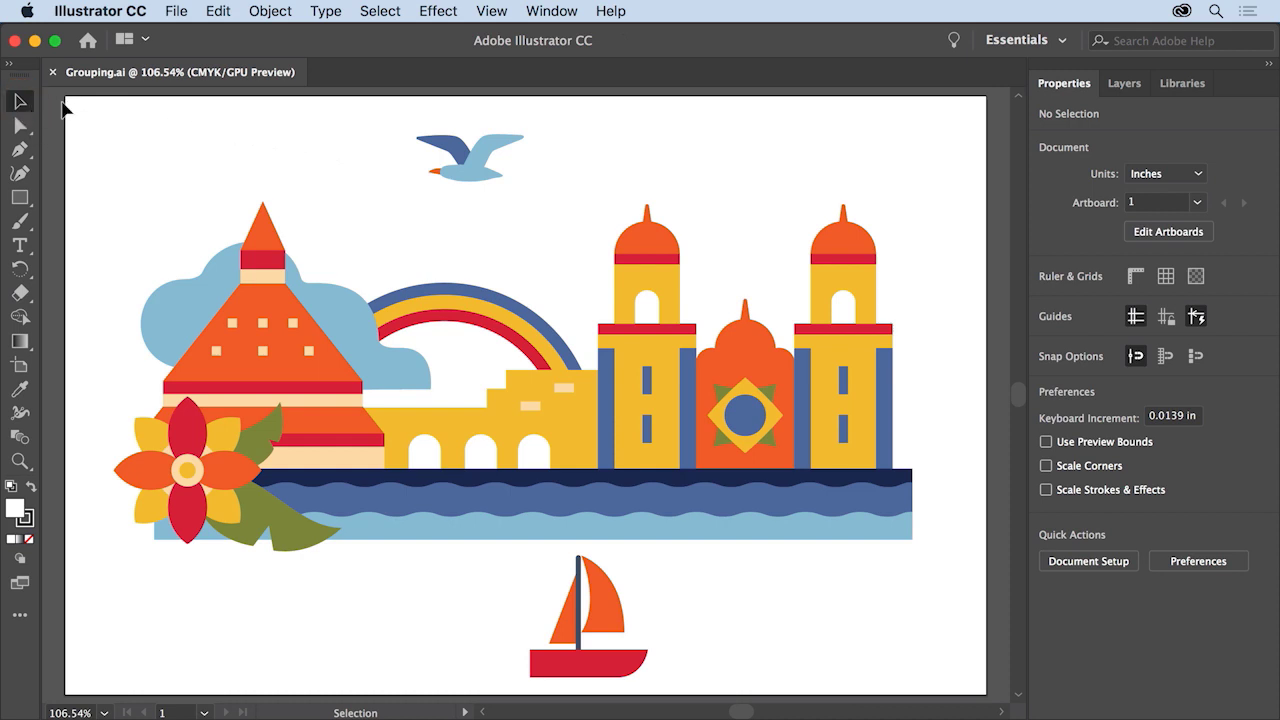
- Select the bird's dark blue wing in the Grouping.ai artwork and zoom in on it twice
left_click(433, 135)
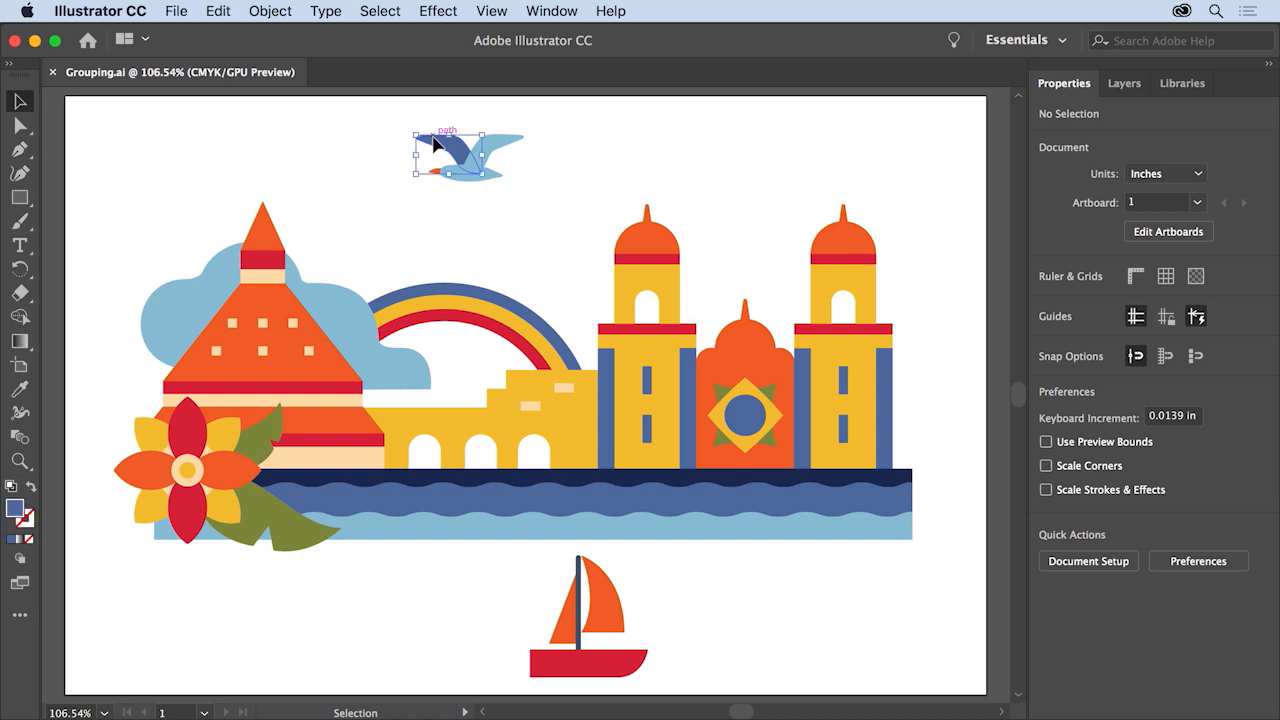
left_click(495, 12)
left_click(545, 236)
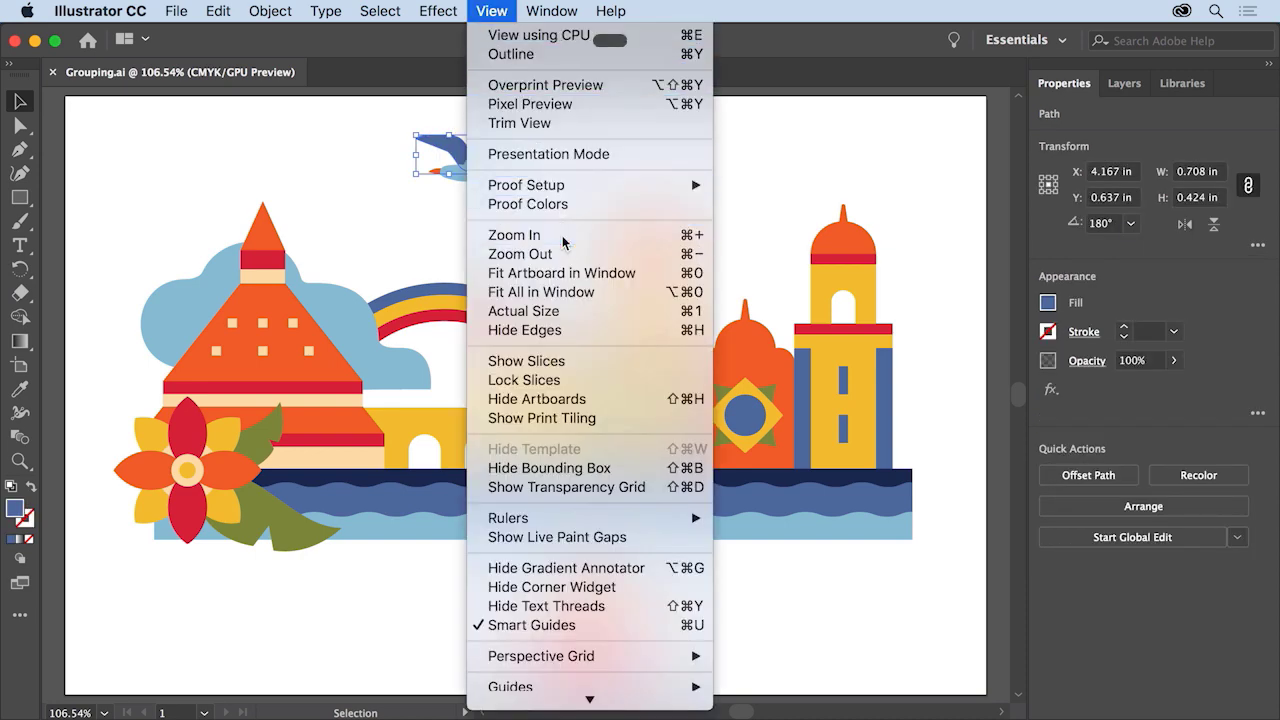
left_click(506, 20)
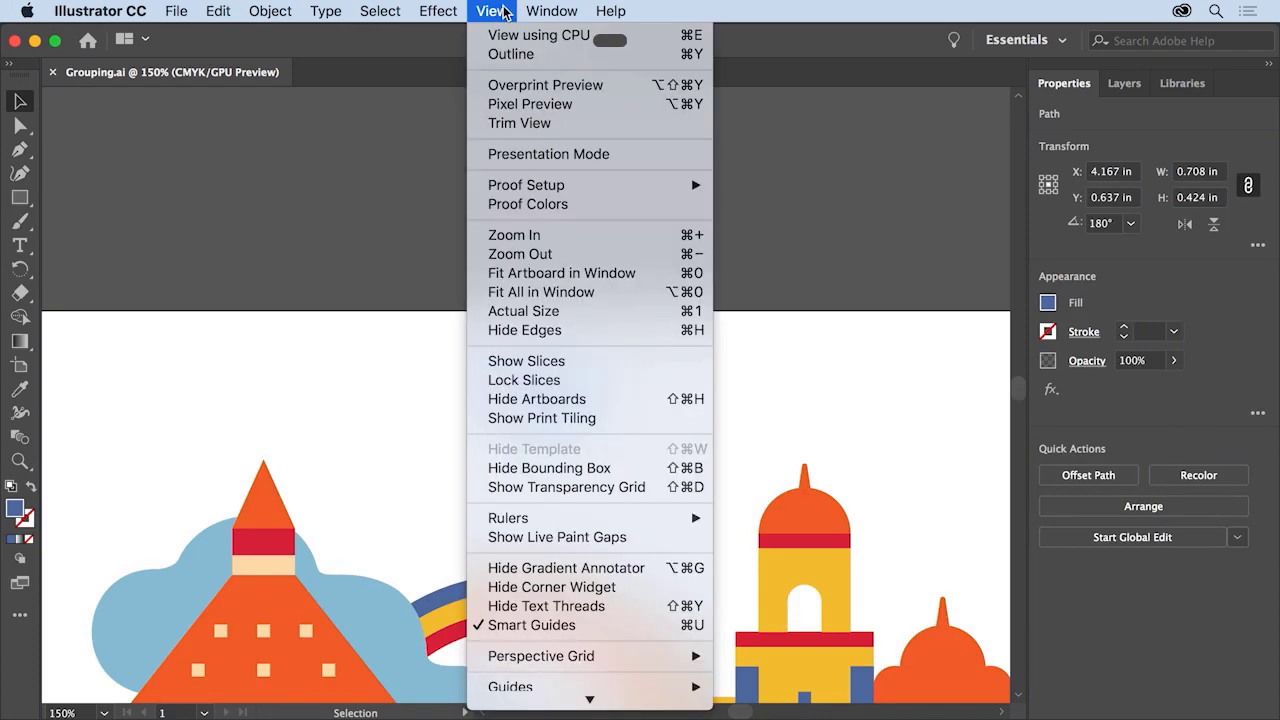
left_click(610, 234)
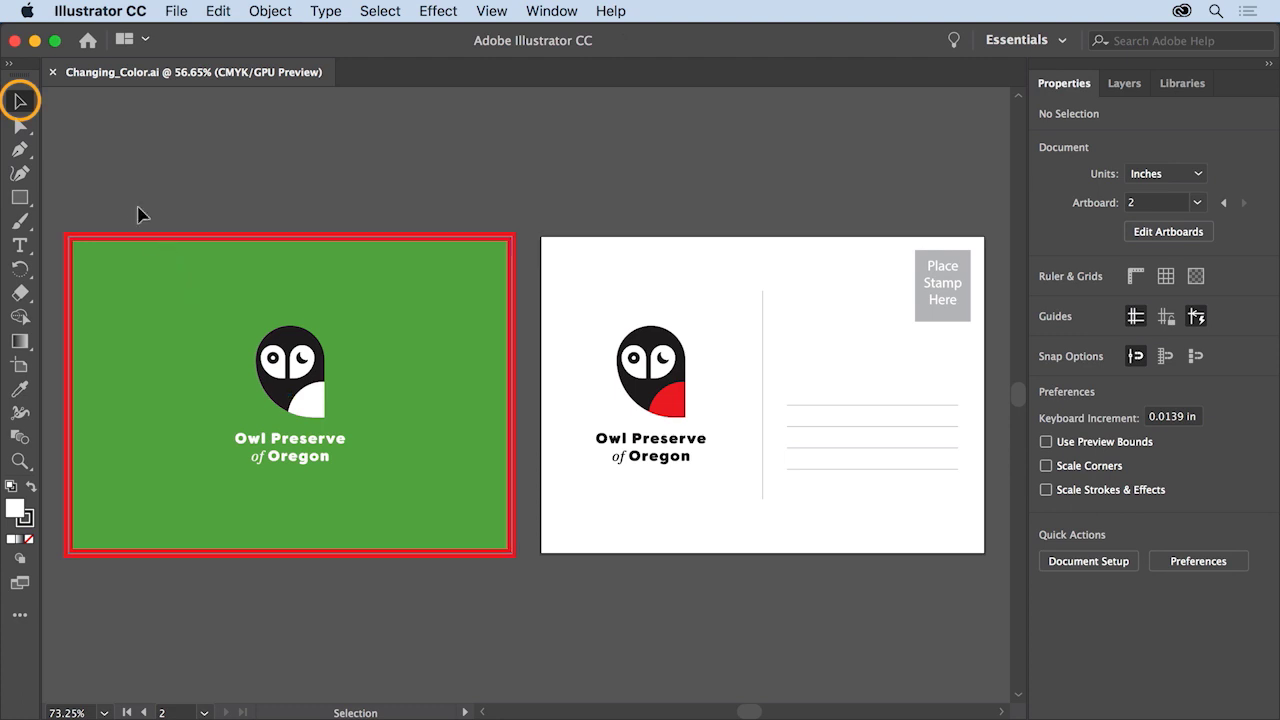
- Select the green rectangle with the red border behind the owl logo on the first postcard artboard
left_click(183, 313)
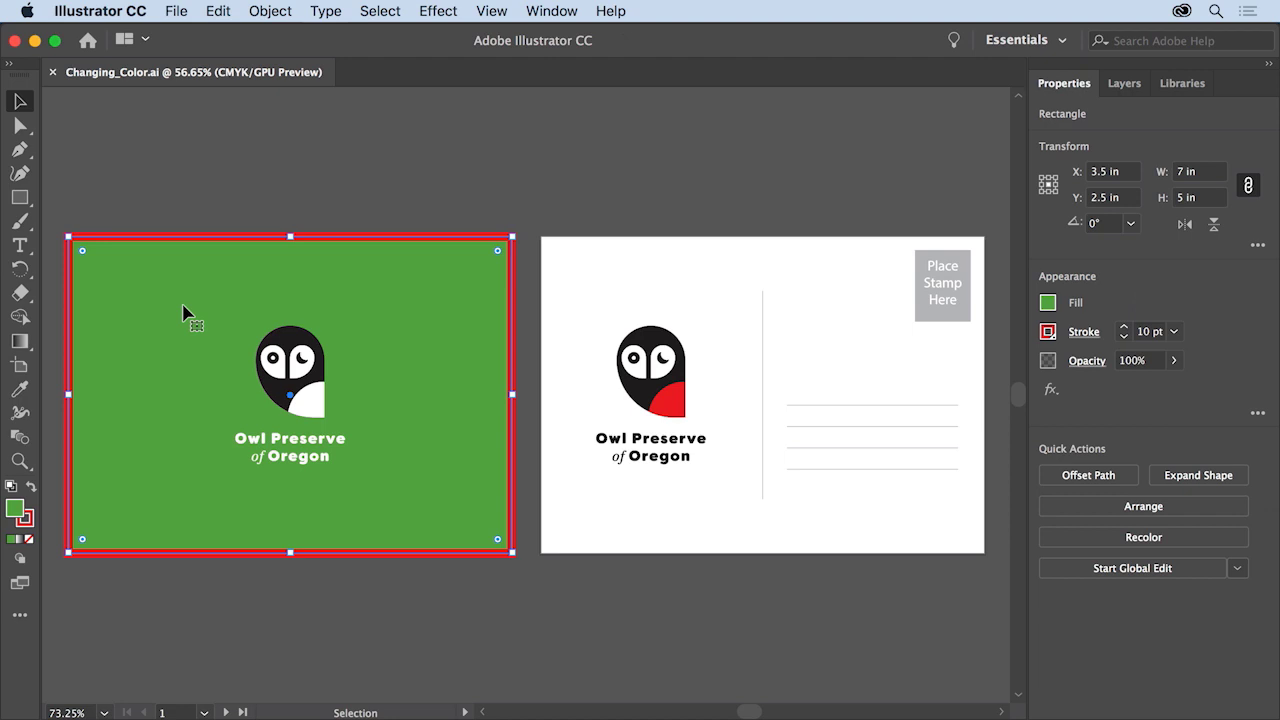